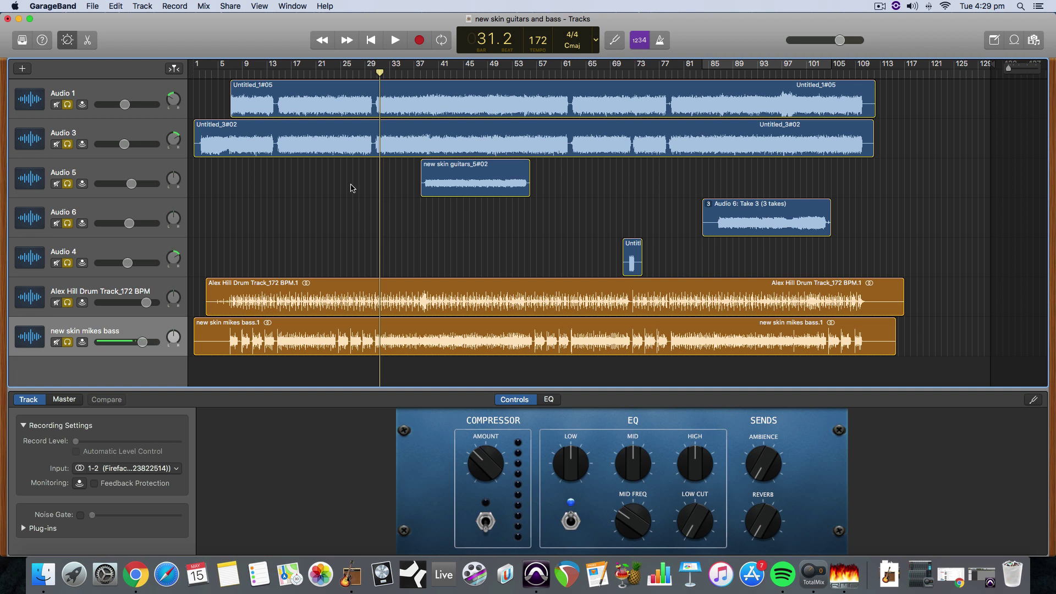
click(334, 101)
click(337, 141)
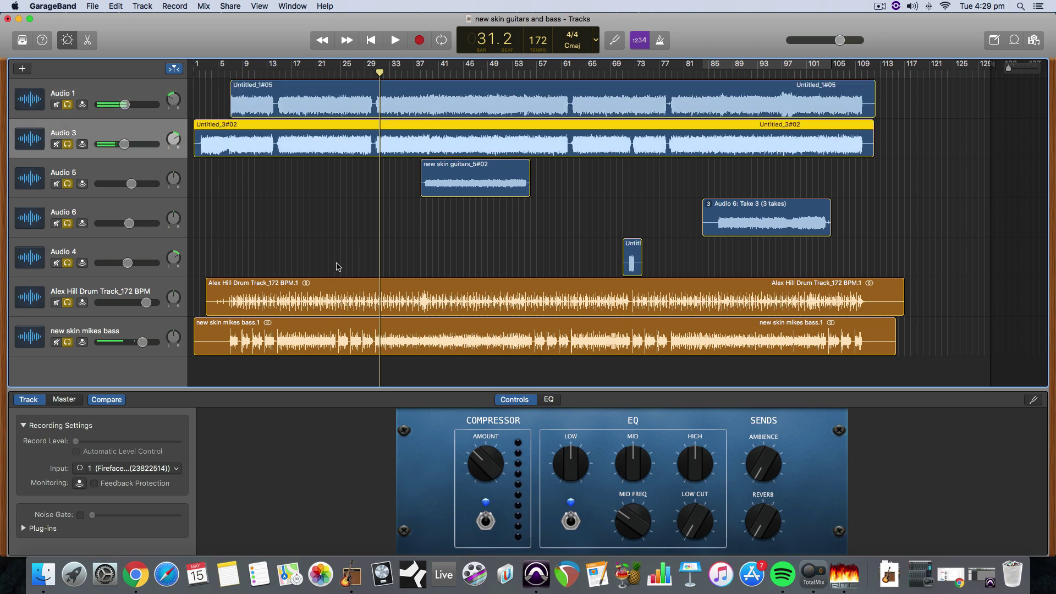
click(339, 297)
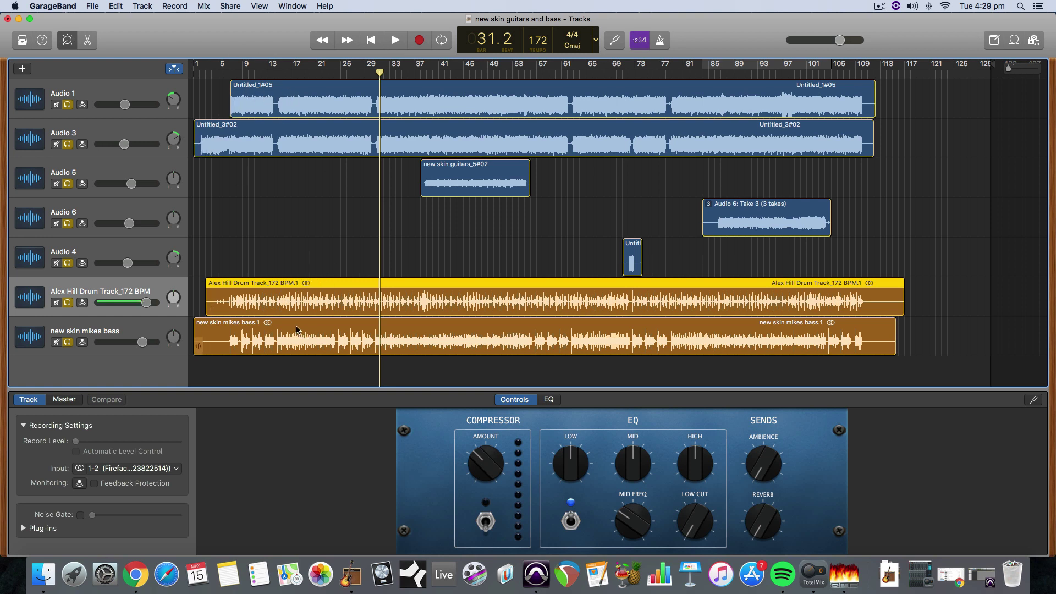
click(324, 344)
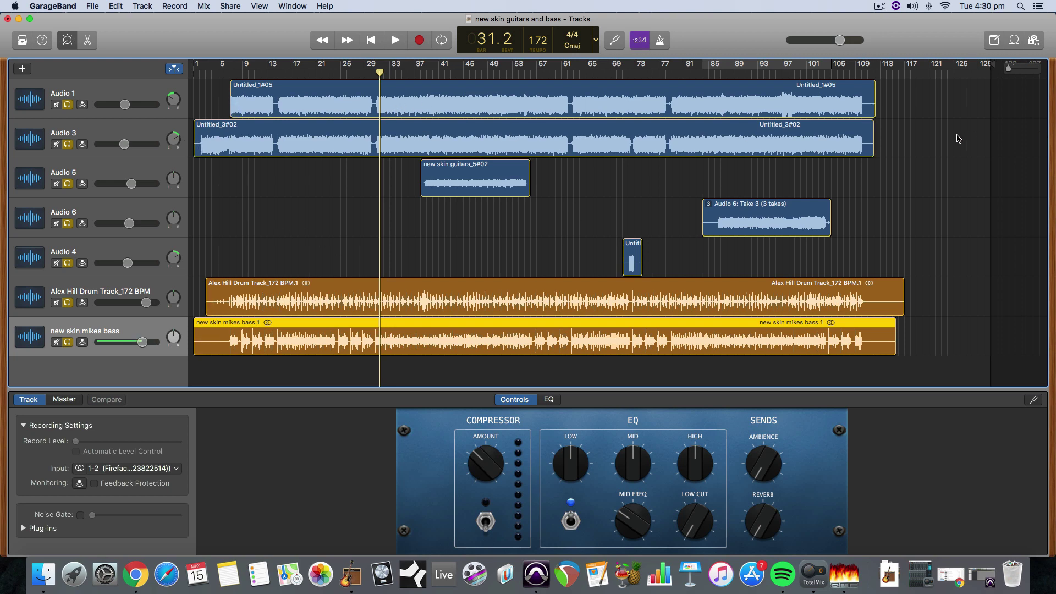
Open the package contents of the project file on the desktop.
drag(738, 23, 741, 135)
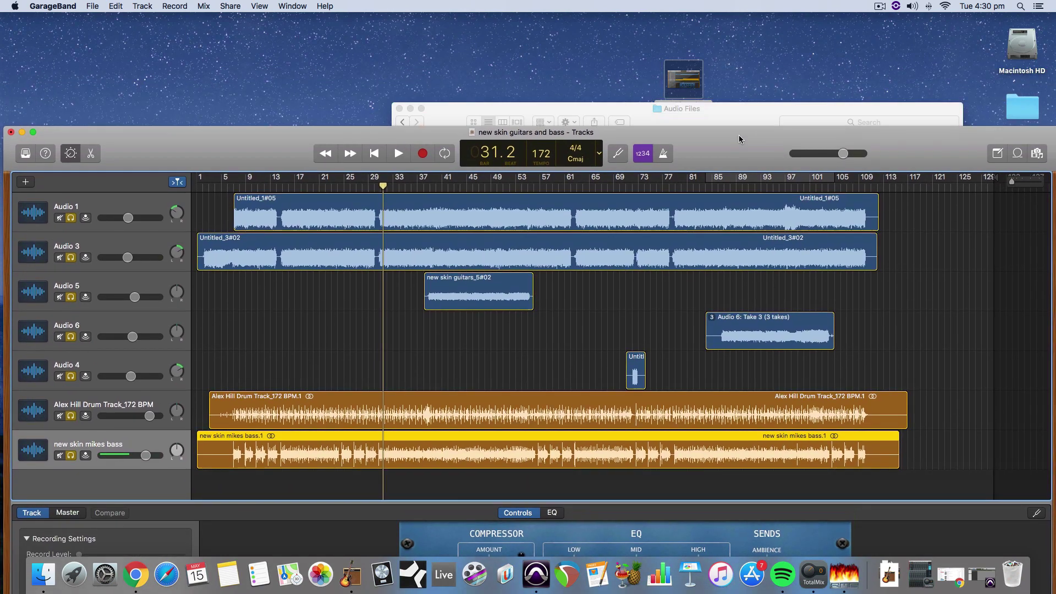
drag(687, 78, 611, 42)
right_click(610, 40)
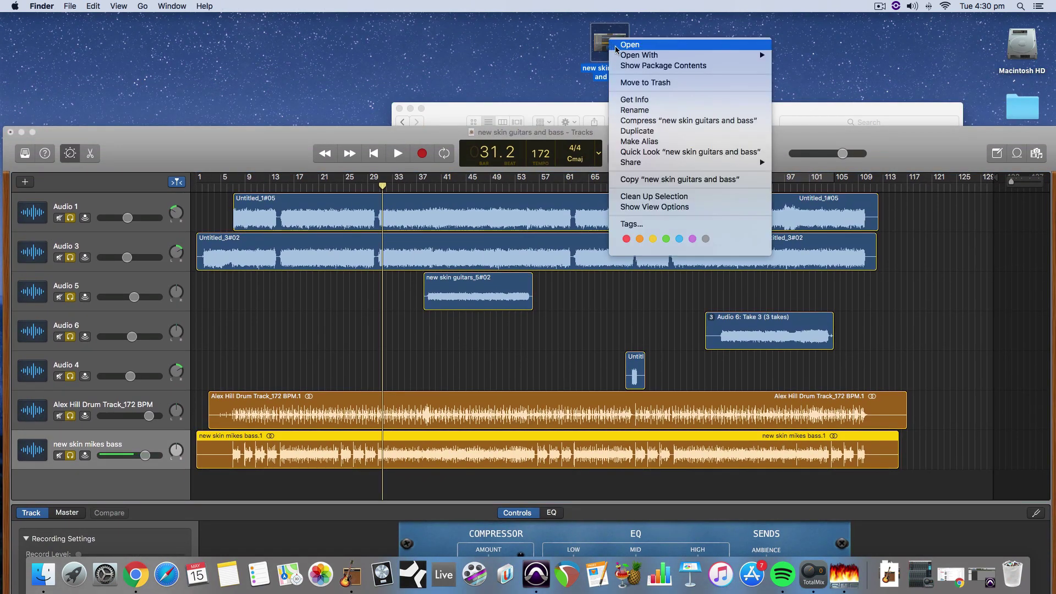
click(638, 66)
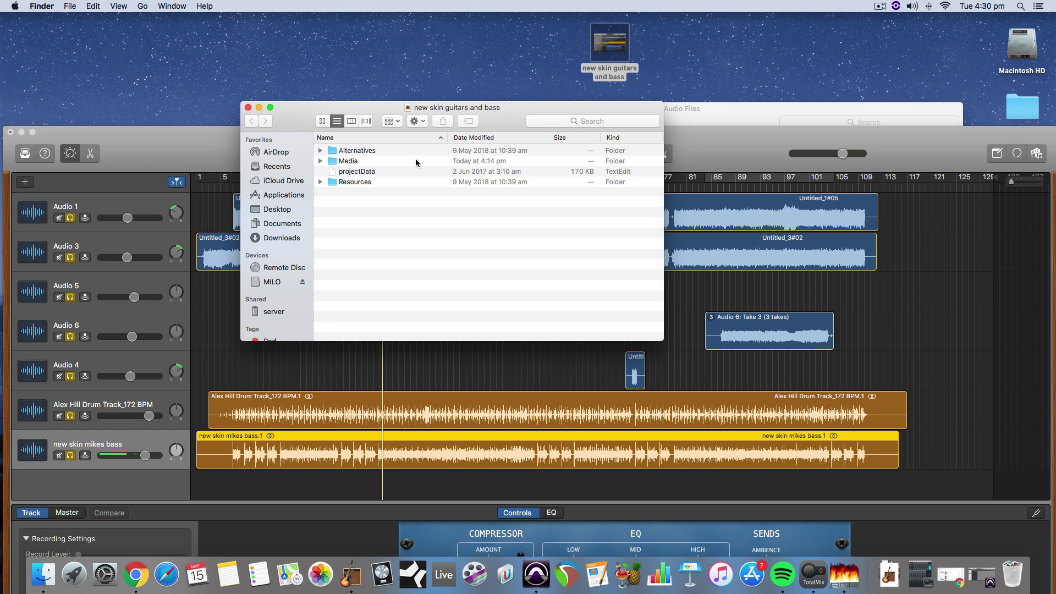
Expand Media › Audio Files, widen Name to read the seven WAV stems, then return to GarageBand.
click(320, 160)
click(332, 171)
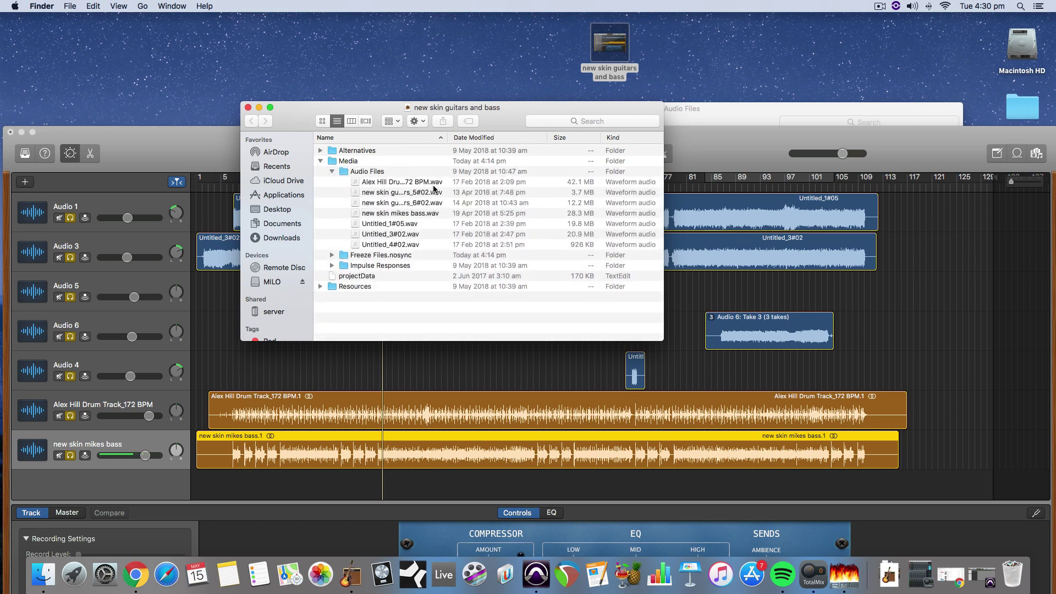
drag(448, 138, 495, 137)
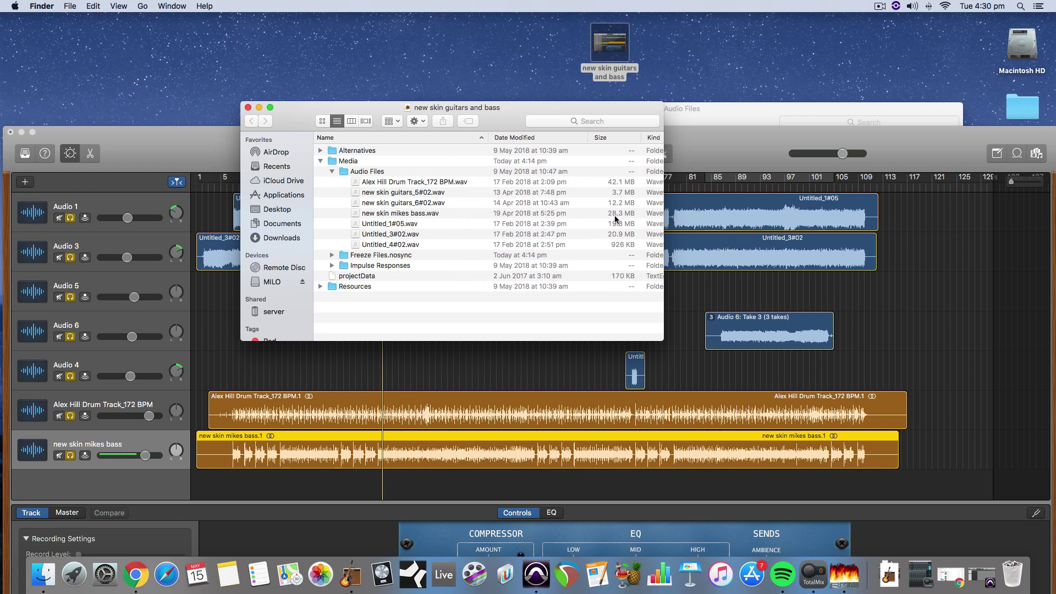
click(259, 108)
double_click(262, 153)
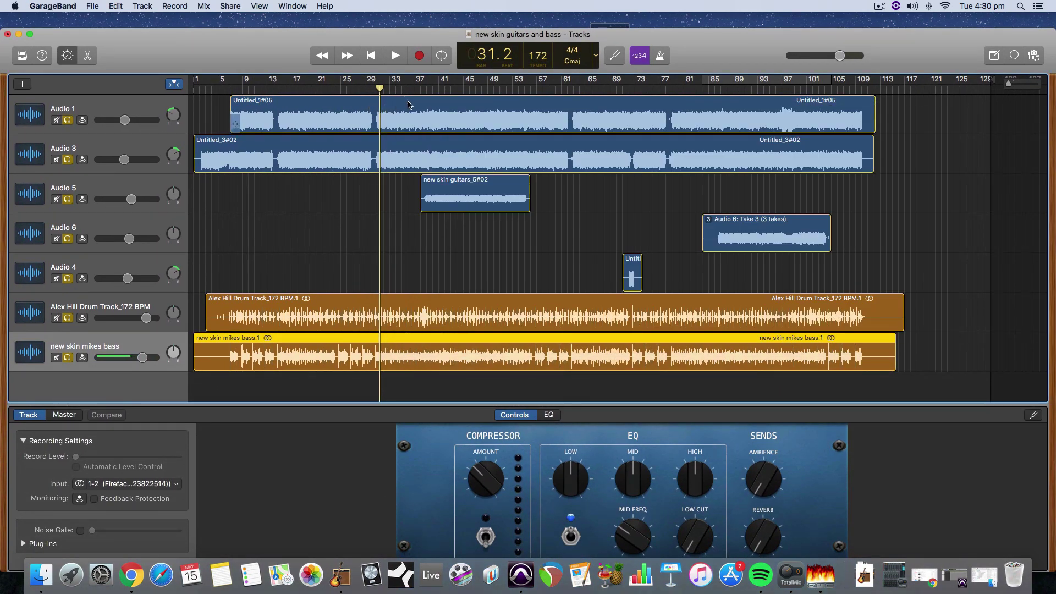
Mute every track except Audio 1: bass, drums, Audio 4, Audio 6, Audio 5 and Audio 3.
click(318, 214)
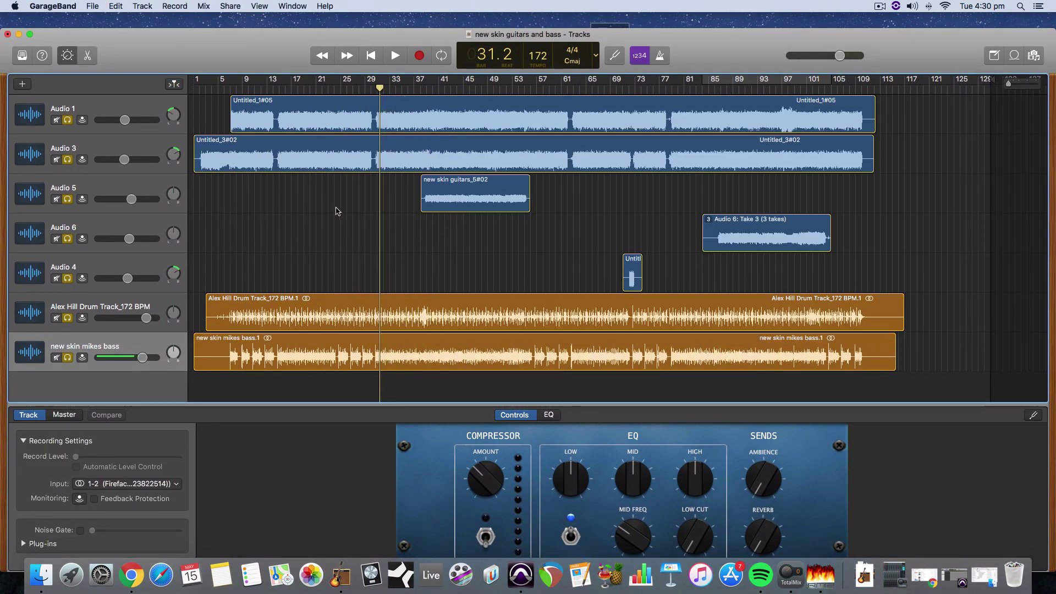
click(215, 83)
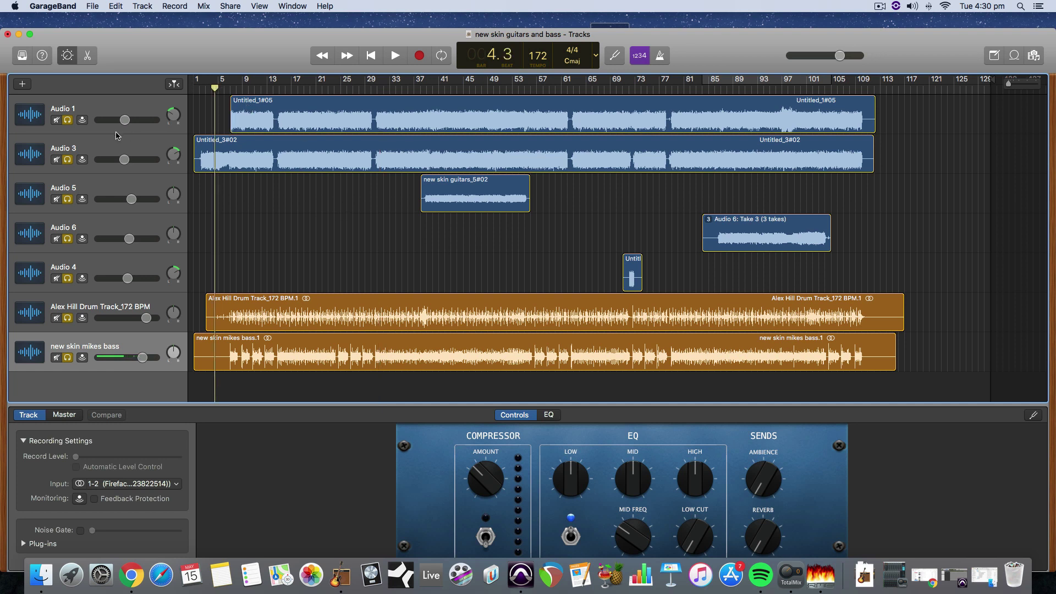
click(56, 358)
click(68, 359)
click(57, 357)
click(57, 318)
click(57, 279)
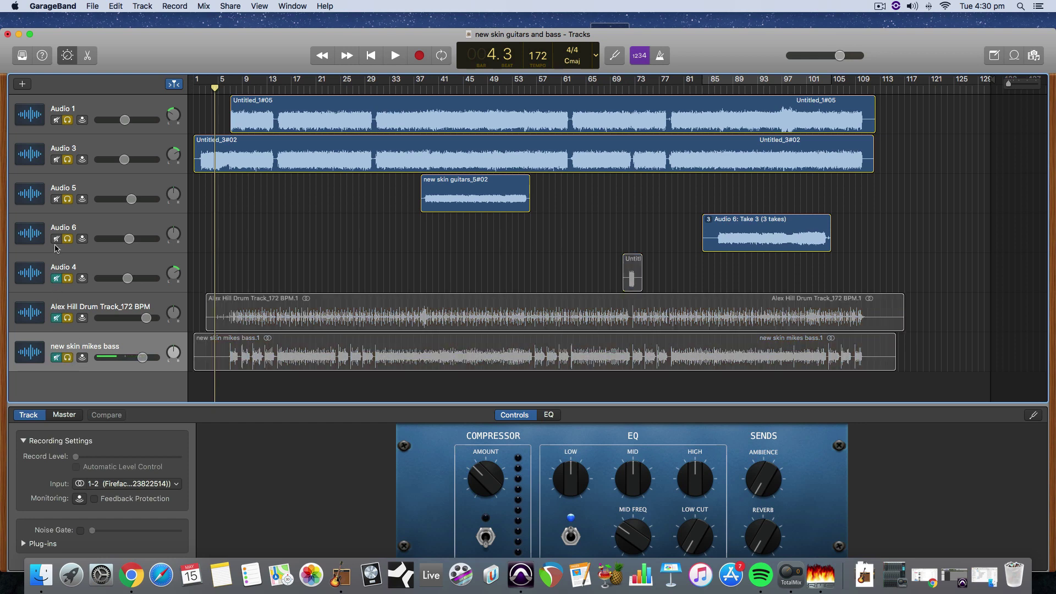
click(57, 239)
click(57, 199)
click(56, 159)
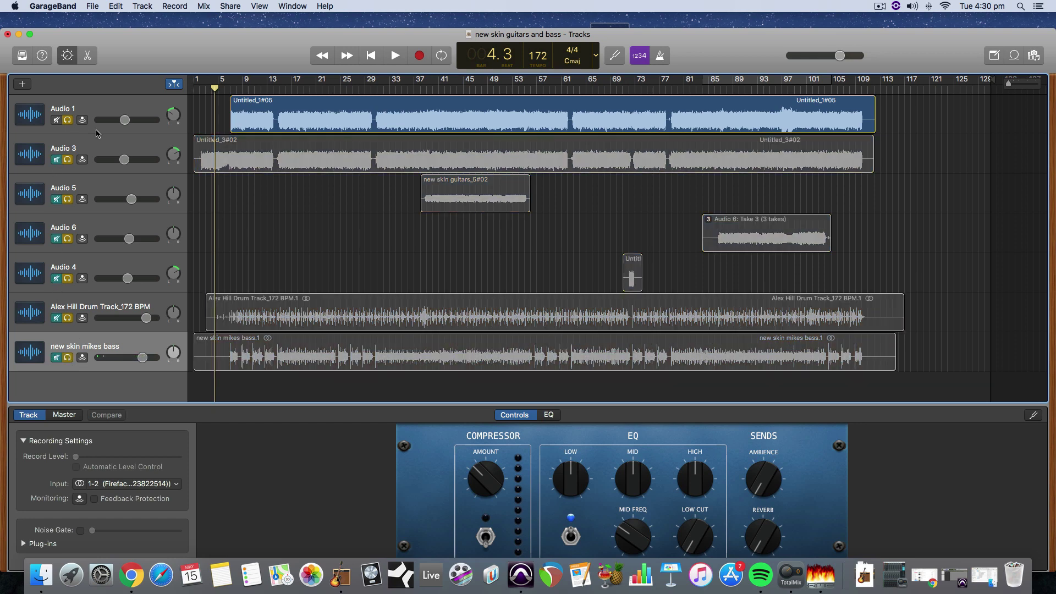
Audition from bar 17, centre Audio 1 and 3 pans, raise Audio 1 to -3.5 dB and Audio 5 to 0 dB.
drag(215, 89, 291, 91)
key(space)
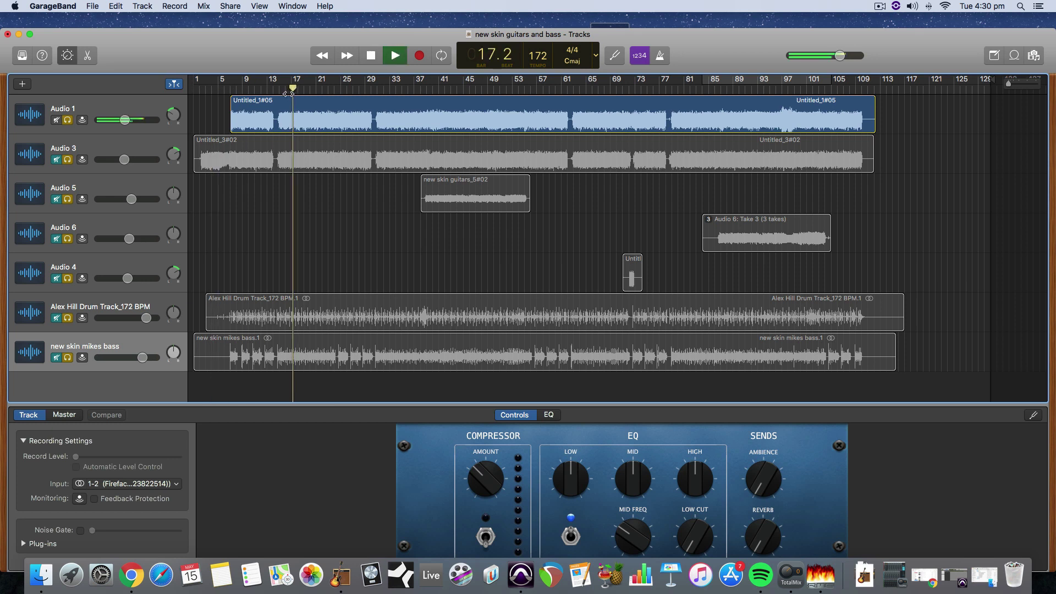
key(space)
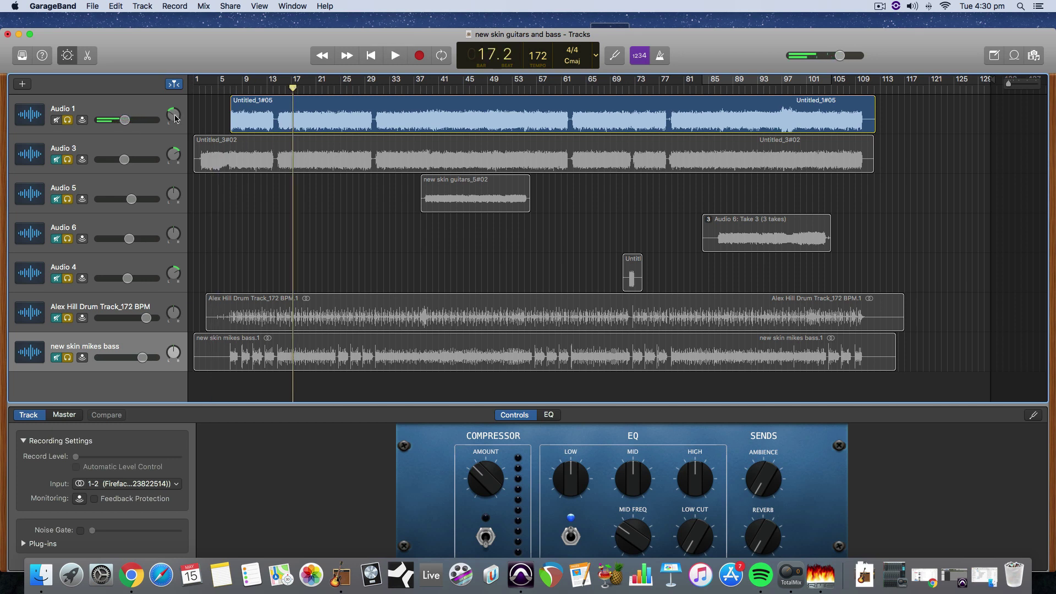
drag(175, 117, 175, 132)
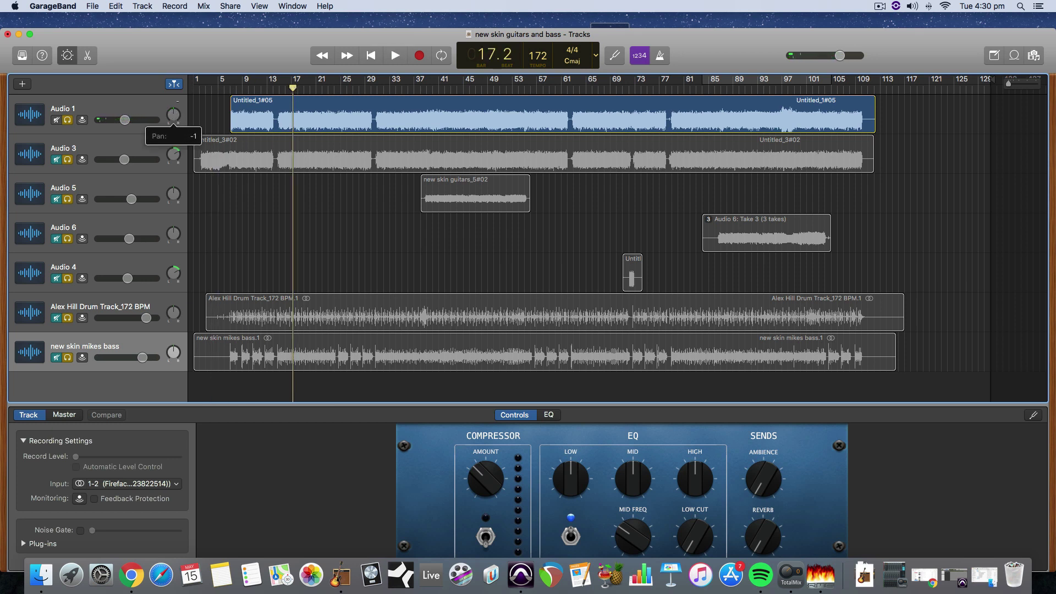
drag(125, 120, 141, 119)
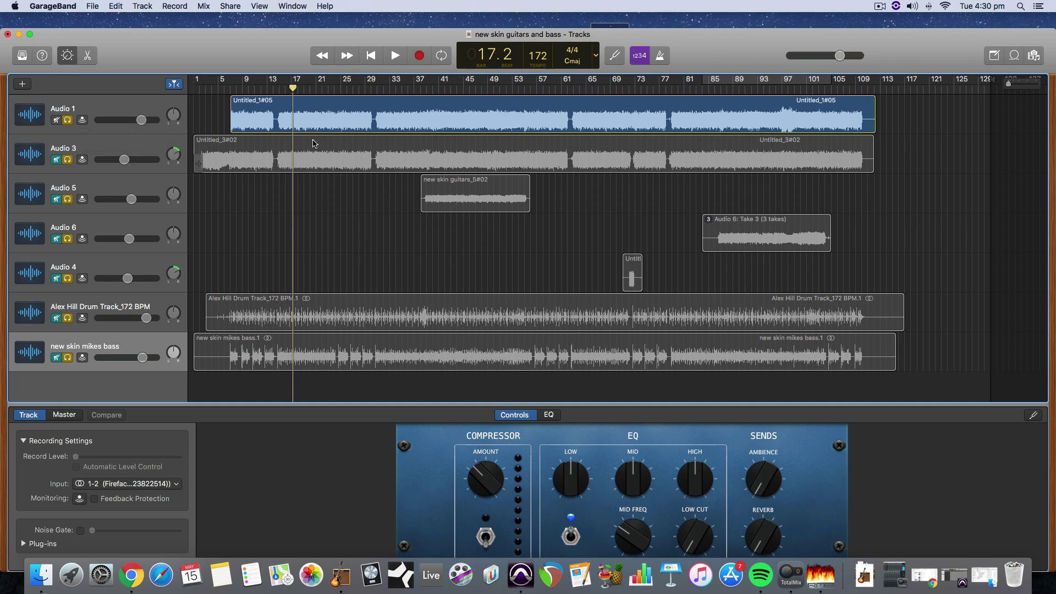
drag(173, 156, 142, 160)
drag(131, 199, 141, 199)
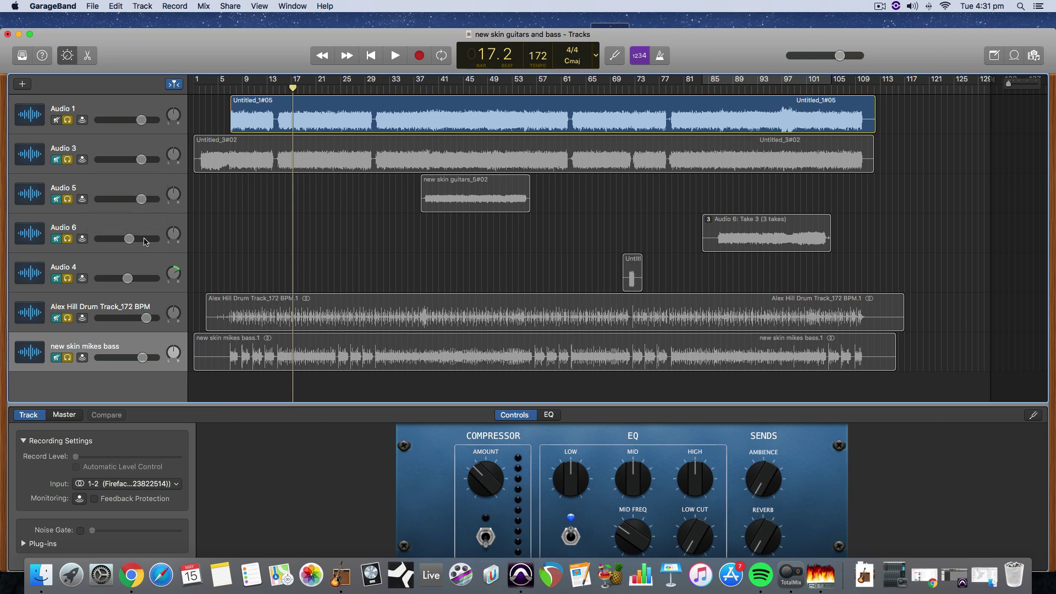
Set the Audio 6, Audio 4, drum and bass track volumes to exactly 0 dB.
double_click(148, 239)
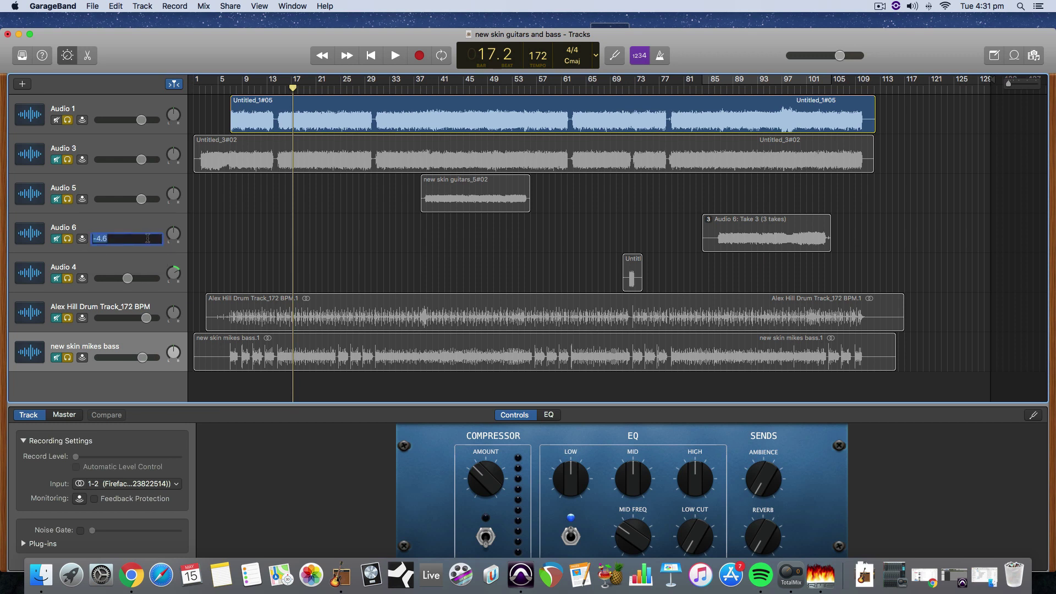
text(0)
double_click(142, 279)
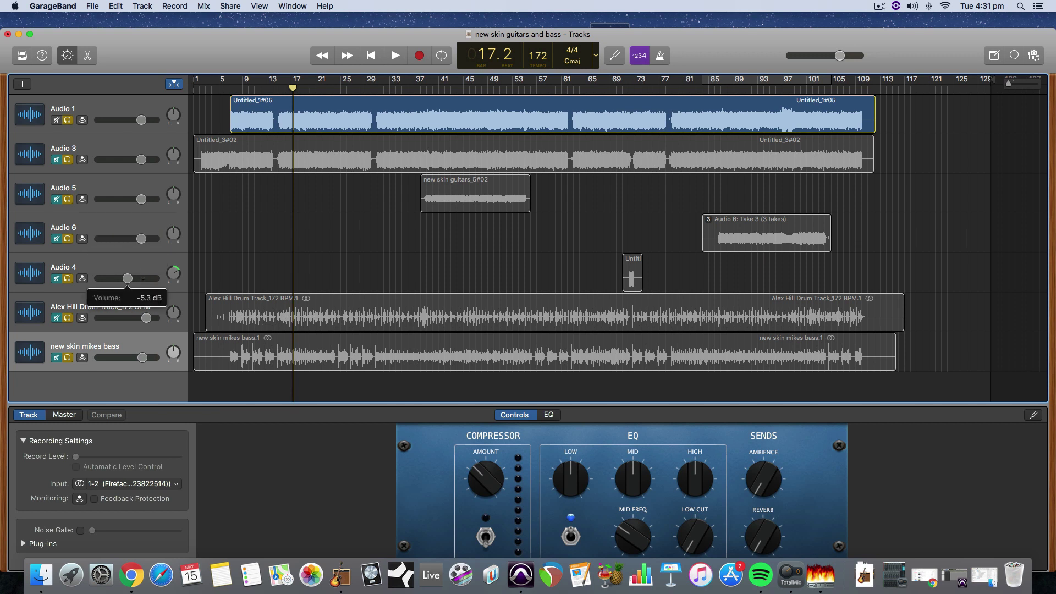
text(0)
double_click(147, 322)
text(0)
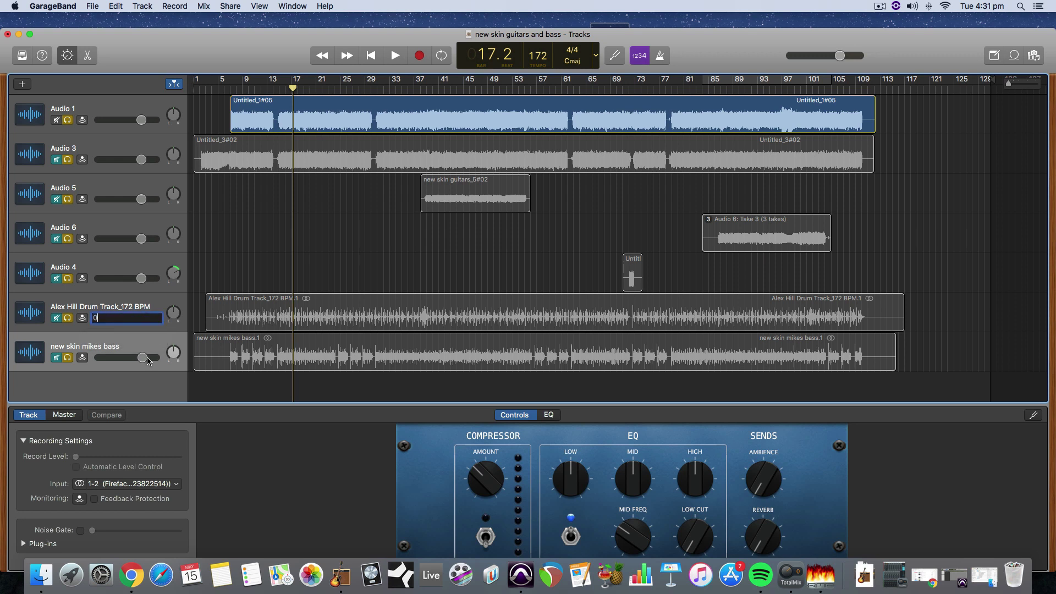
double_click(142, 357)
text(0)
Centre Audio 4's pan by entering 0.
double_click(174, 275)
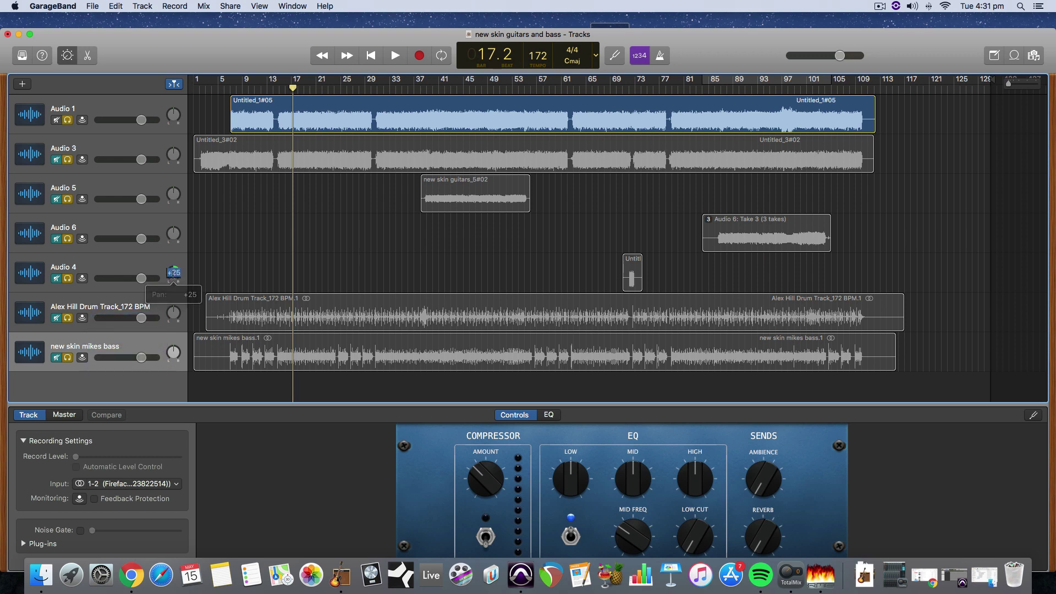
text(0)
click(167, 301)
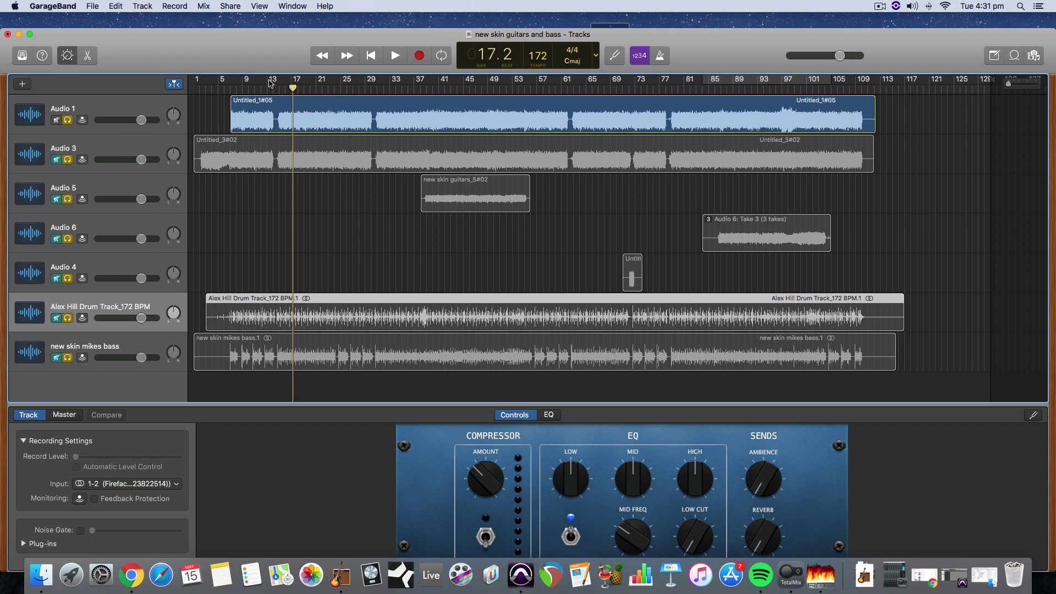
Set a cycle range from around bar 9, select the Audio 1 region, and open the Share menu.
drag(248, 82, 929, 78)
drag(250, 80, 193, 80)
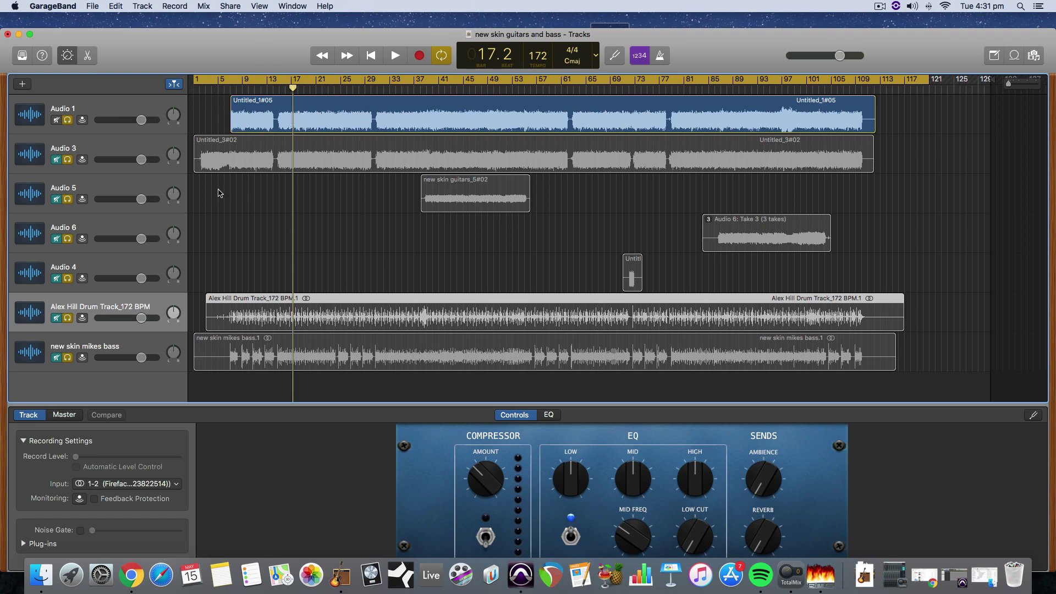
click(140, 105)
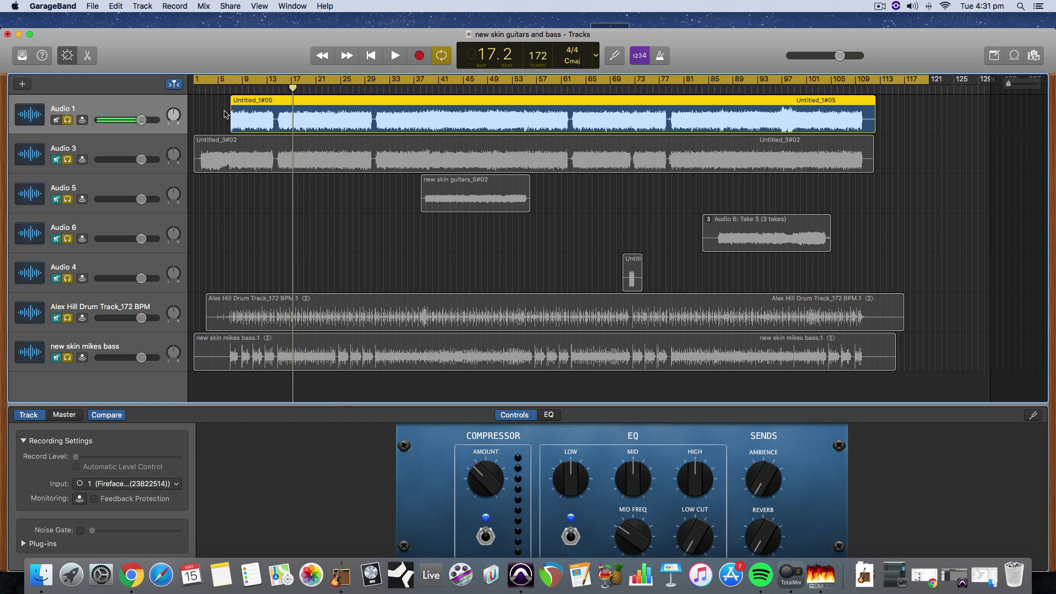
mouse_move(231, 51)
mouse_down()
mouse_move(249, 43)
mouse_move(234, 35)
mouse_up()
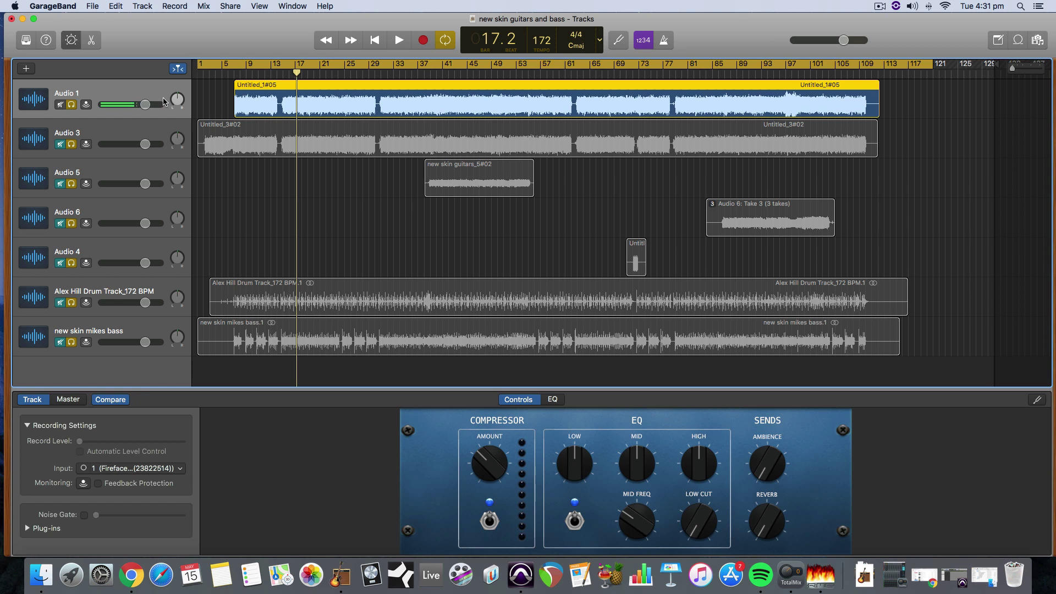
click(231, 7)
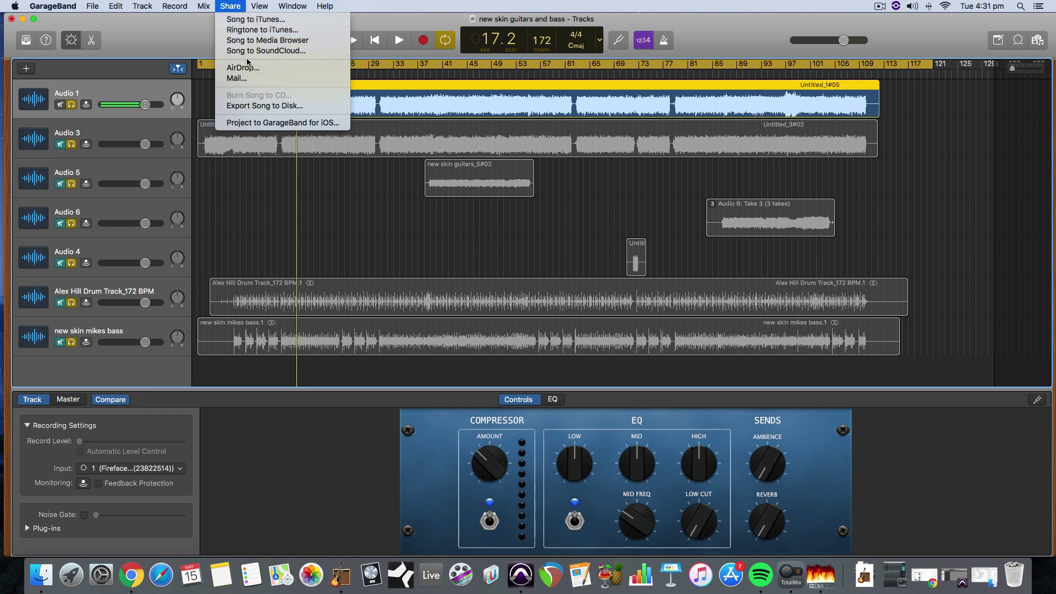
Export Song to Disk into a new Desktop folder 'new skin stems', naming the file 'guitar 1'.
click(250, 106)
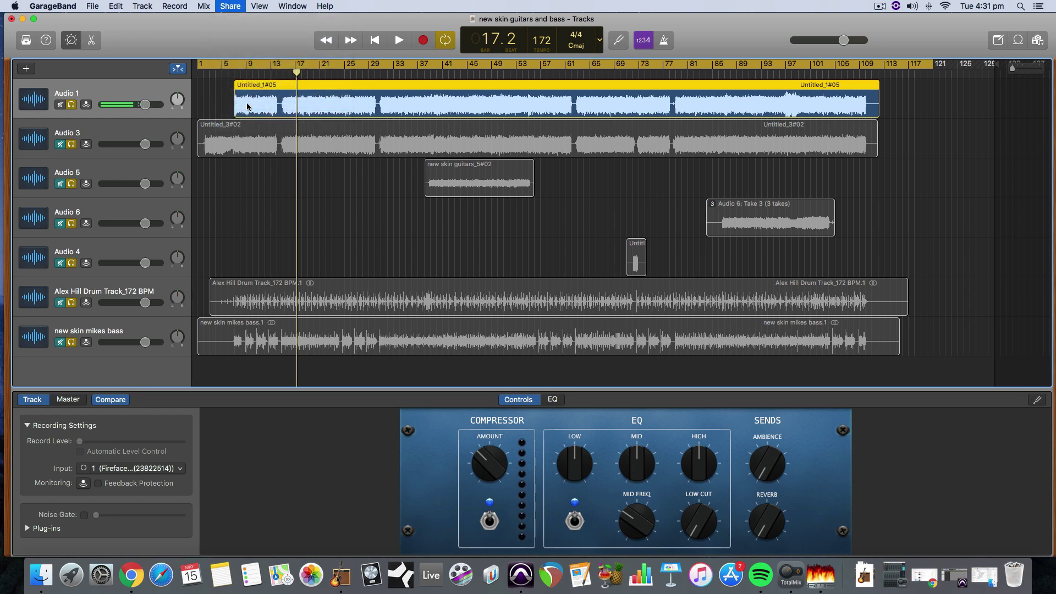
click(374, 215)
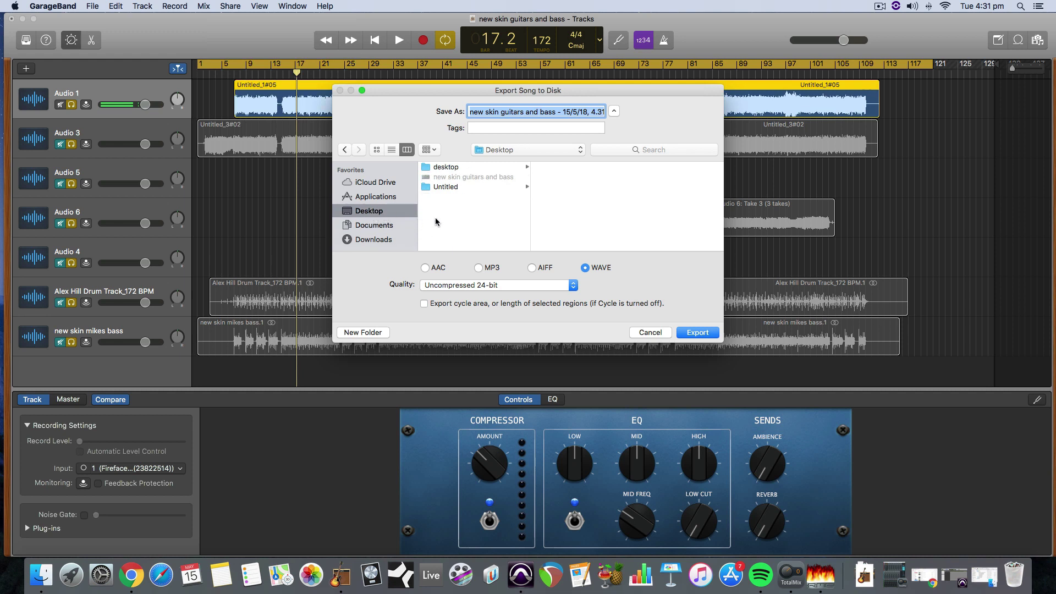
click(381, 334)
text(new)
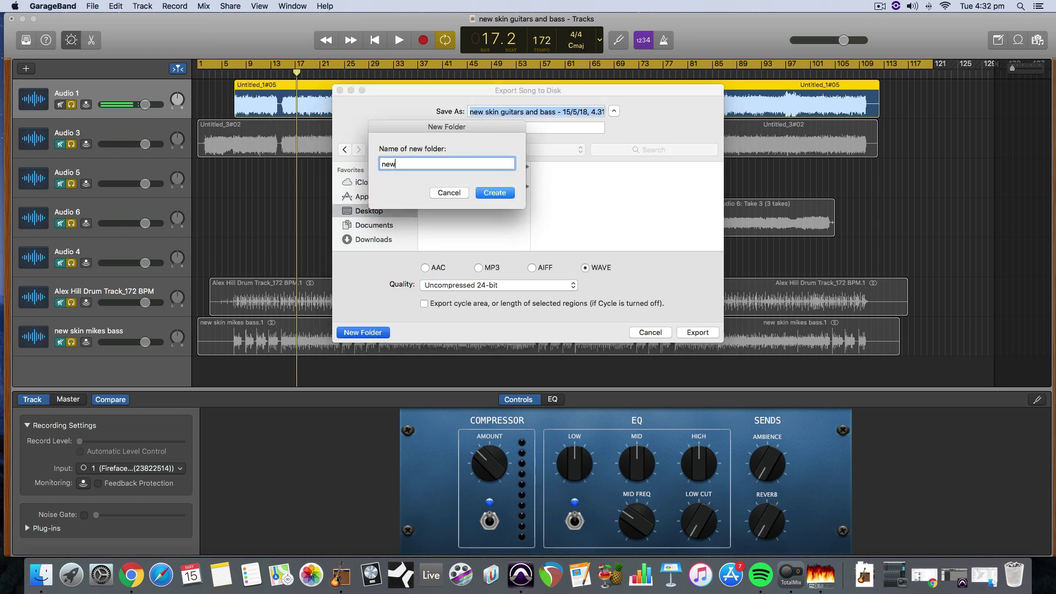
text( skin stems)
click(505, 194)
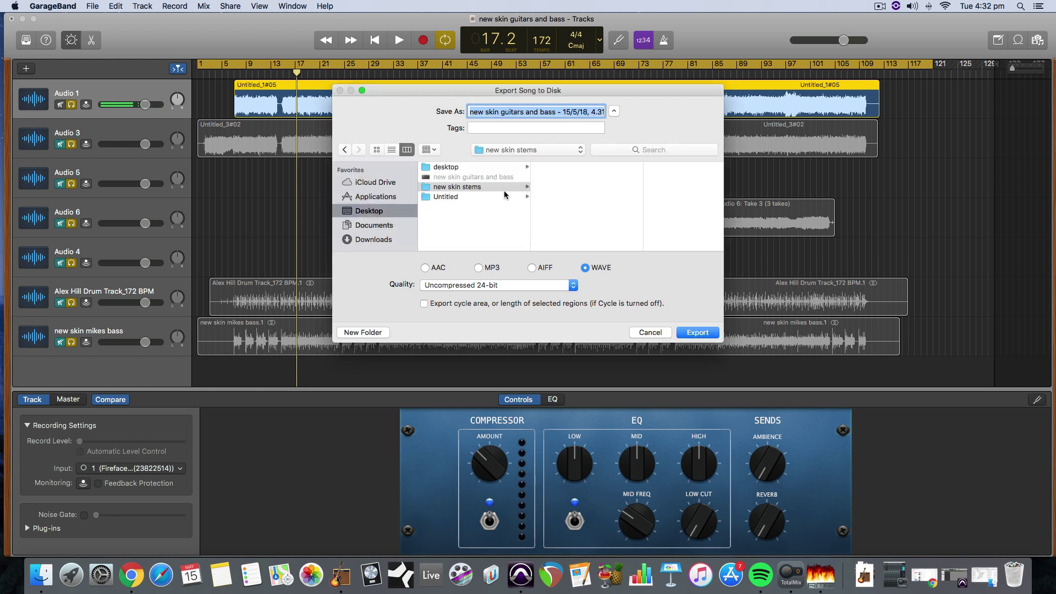
text(guitar 1)
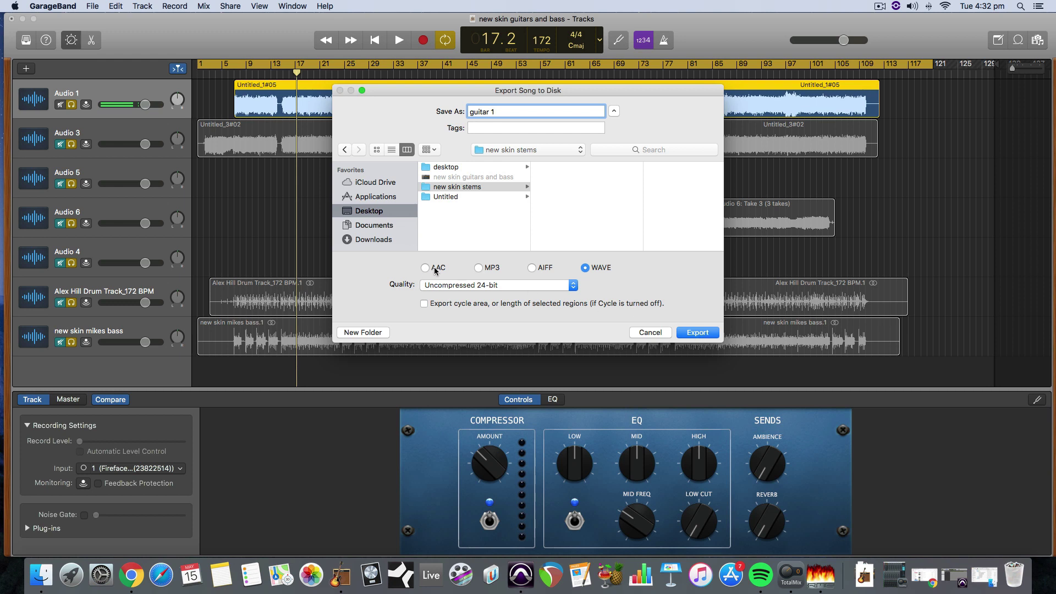
Set the export quality to Uncompressed 24-bit WAVE and export guitar 1.
click(482, 288)
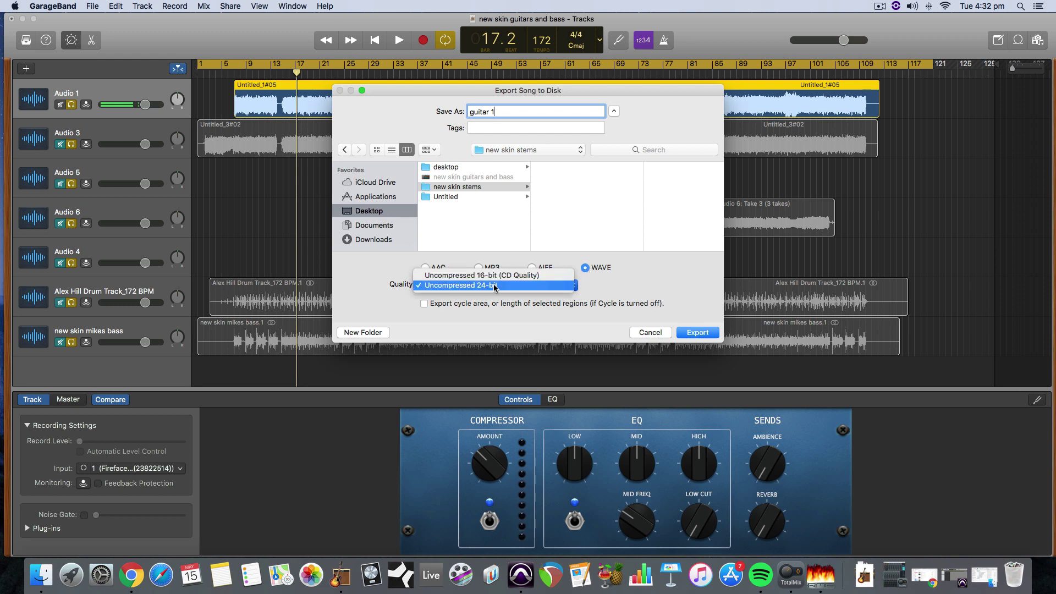
click(495, 286)
click(493, 286)
click(493, 275)
click(511, 287)
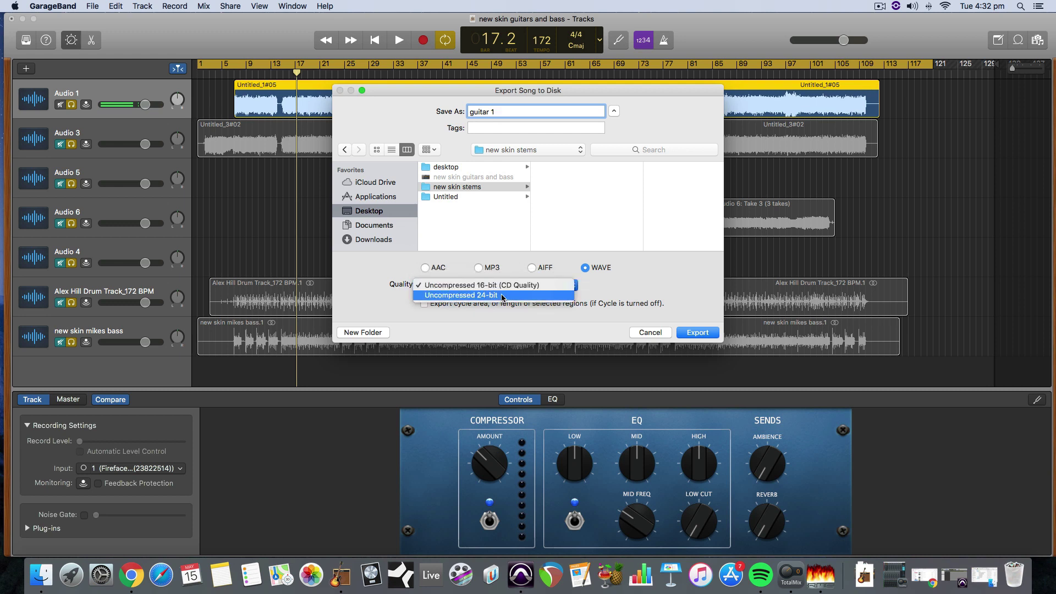
click(502, 296)
click(499, 286)
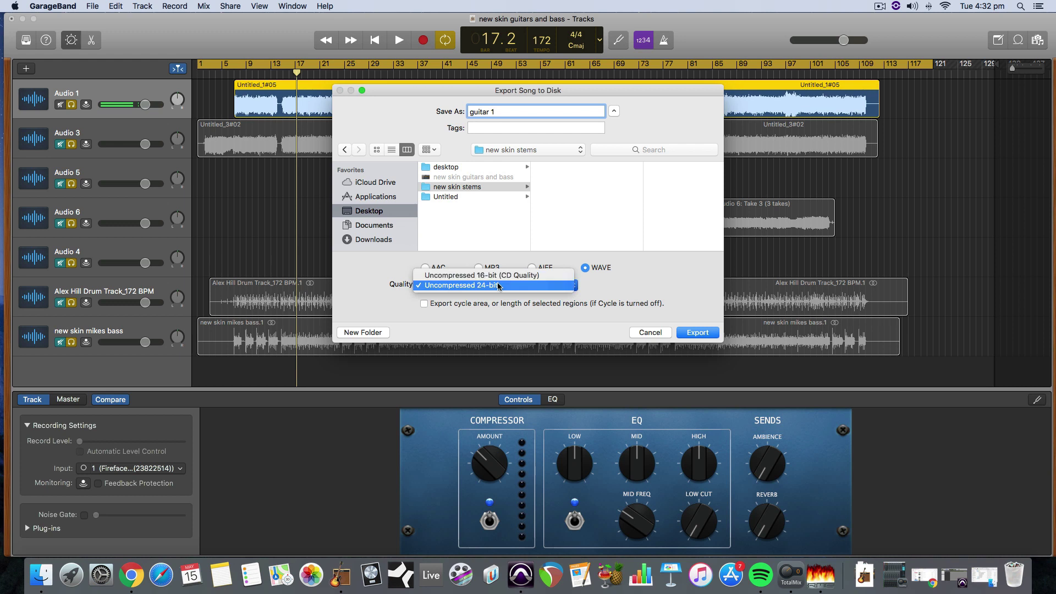
click(498, 286)
click(500, 286)
click(502, 288)
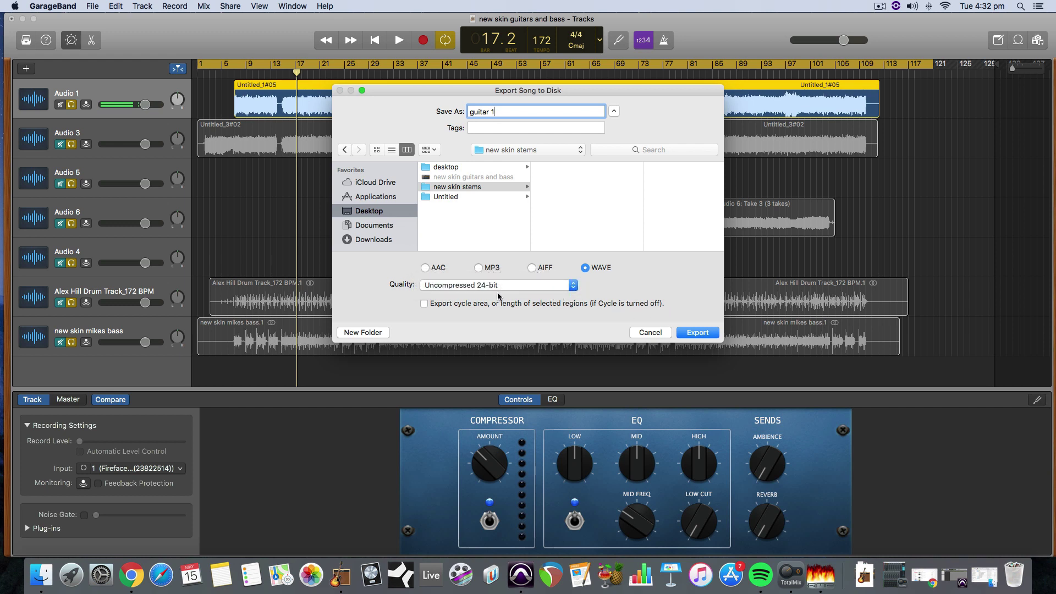
click(485, 289)
click(477, 287)
click(698, 333)
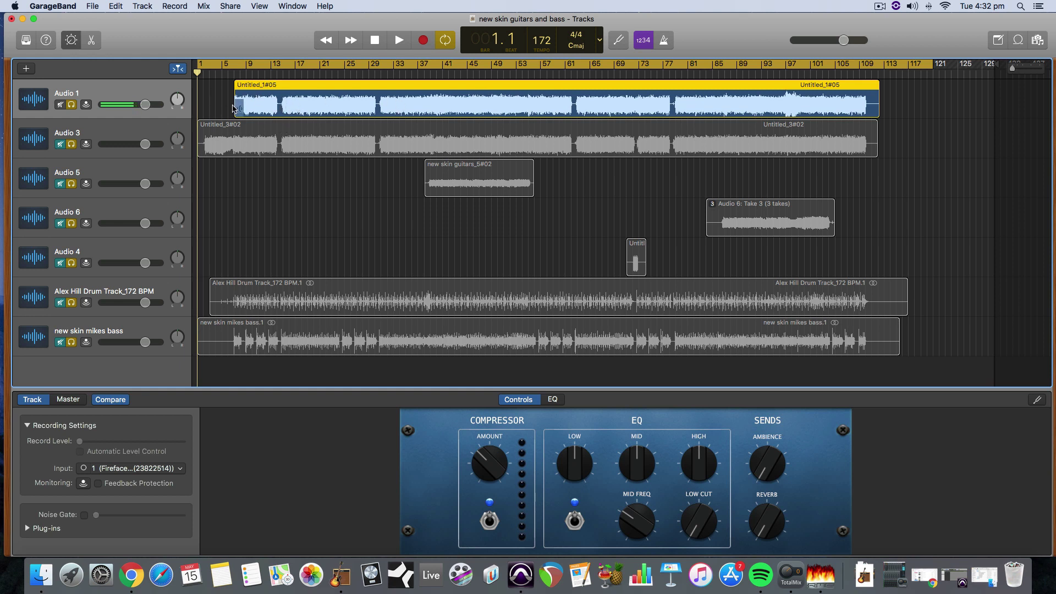
Mute Audio 1, unmute Audio 3, and export the song to disk as 'guitar 2'.
click(61, 106)
click(61, 144)
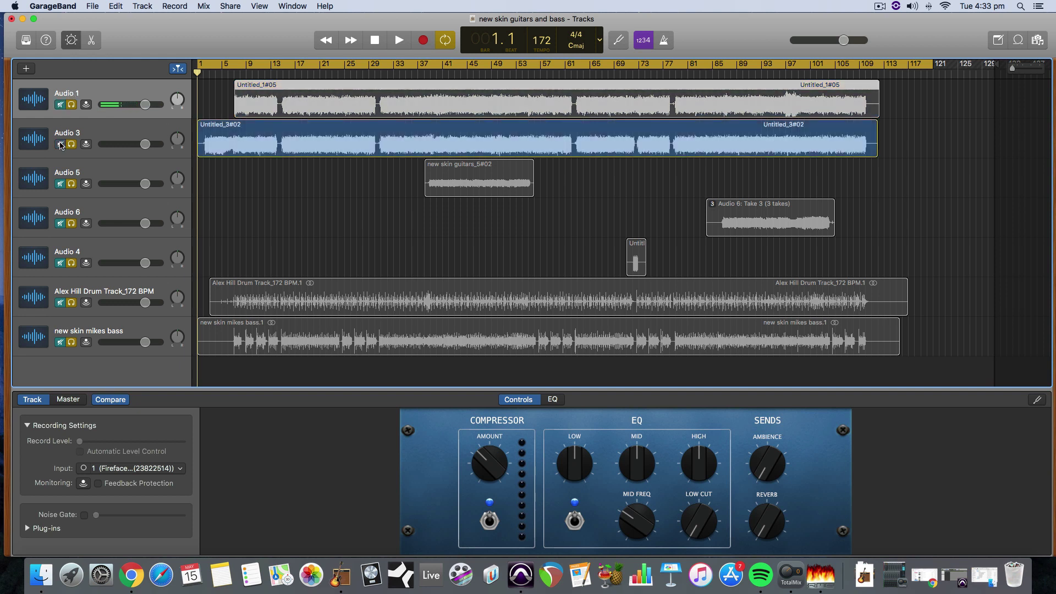
click(87, 5)
mouse_move(237, 5)
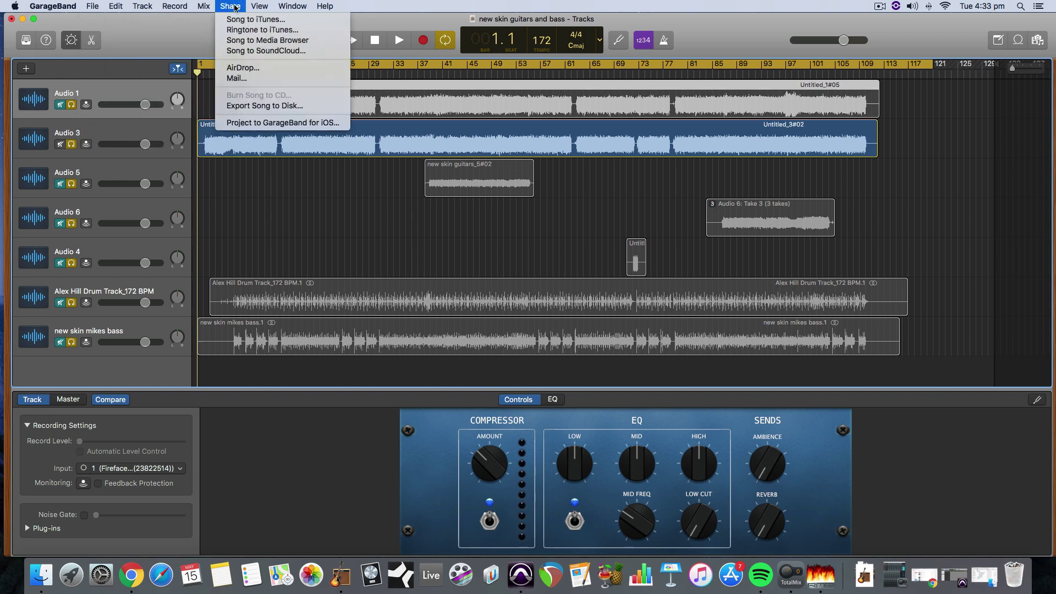
click(261, 106)
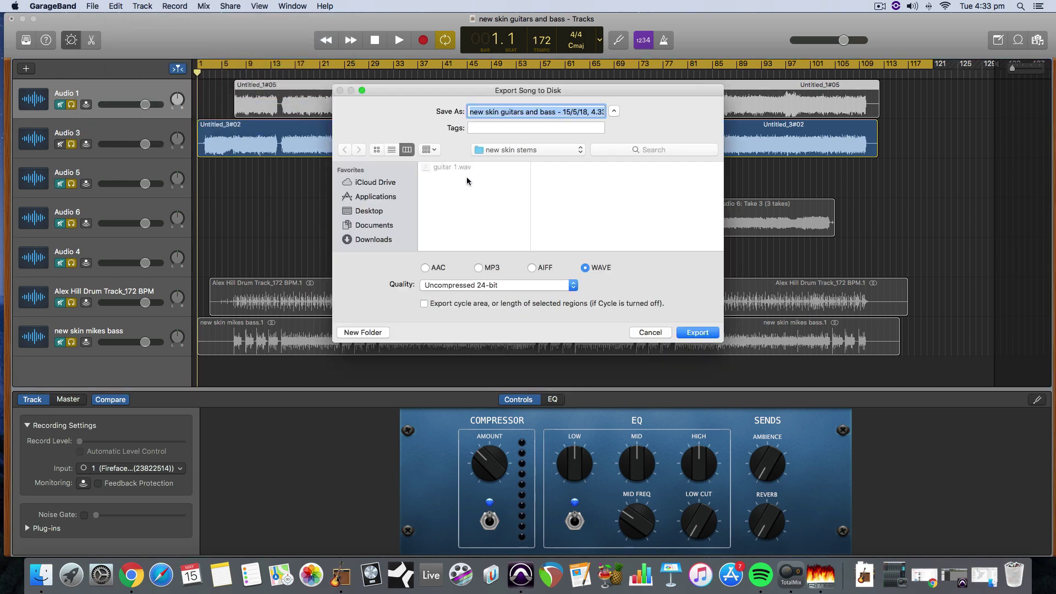
click(452, 168)
click(515, 109)
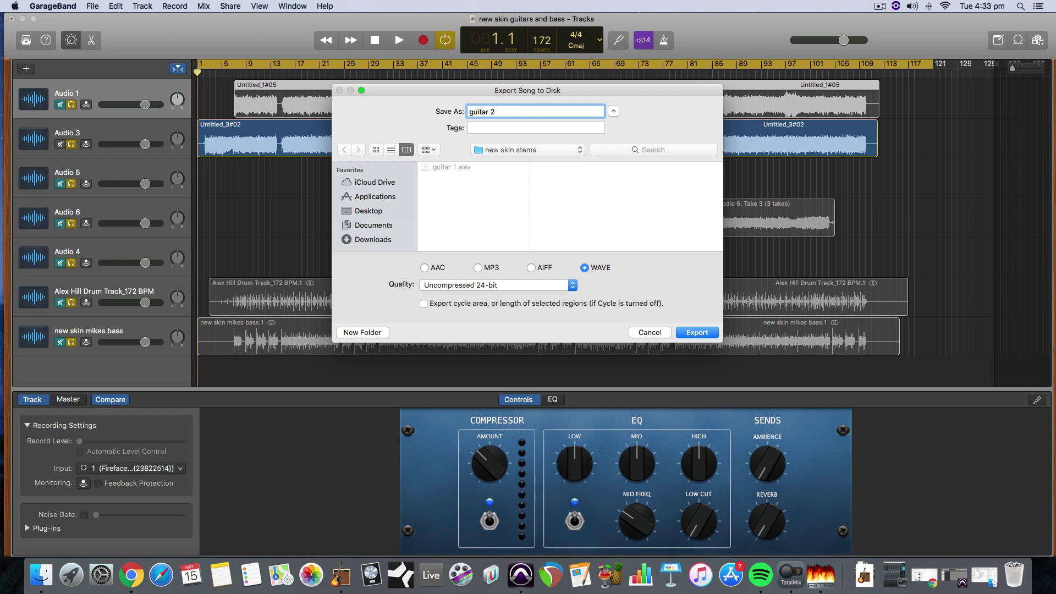
key(Return)
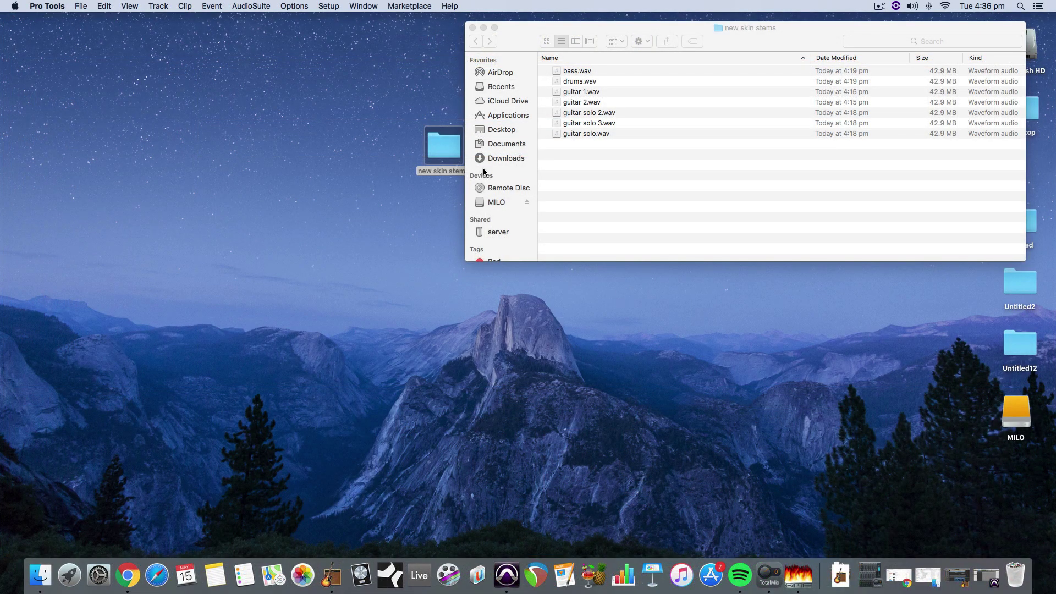
Reposition the new skin stems Finder window and restore Pro Tools session Untitled12 from the Dock.
drag(513, 41, 471, 115)
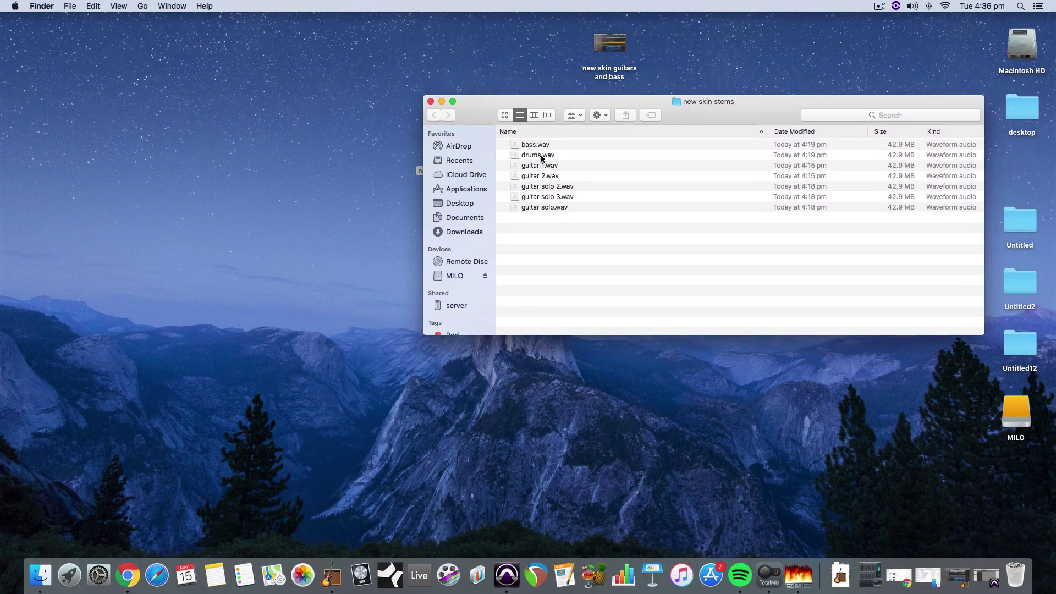
drag(565, 114, 565, 101)
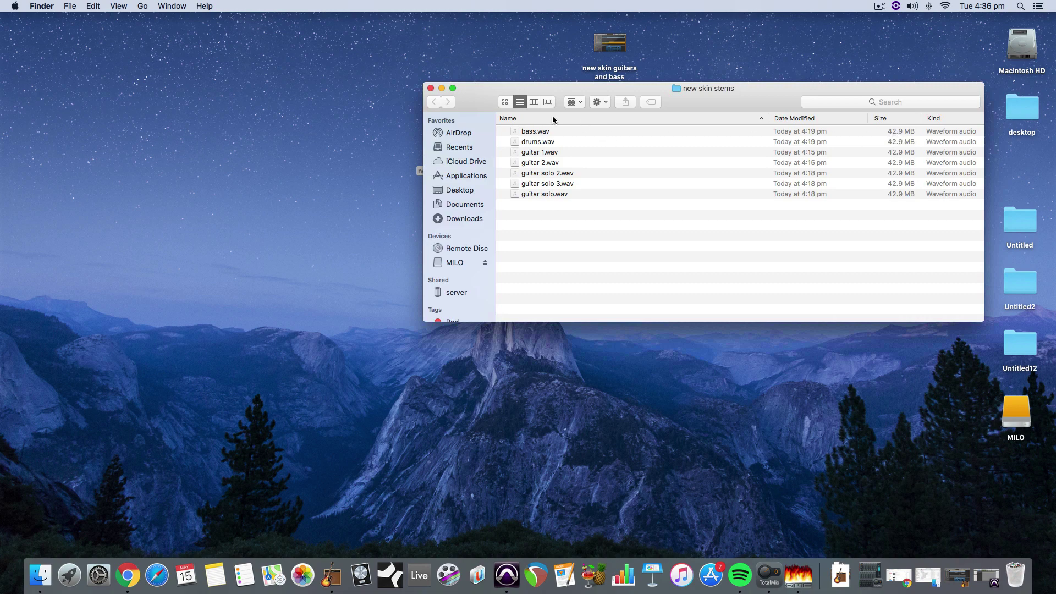
click(993, 584)
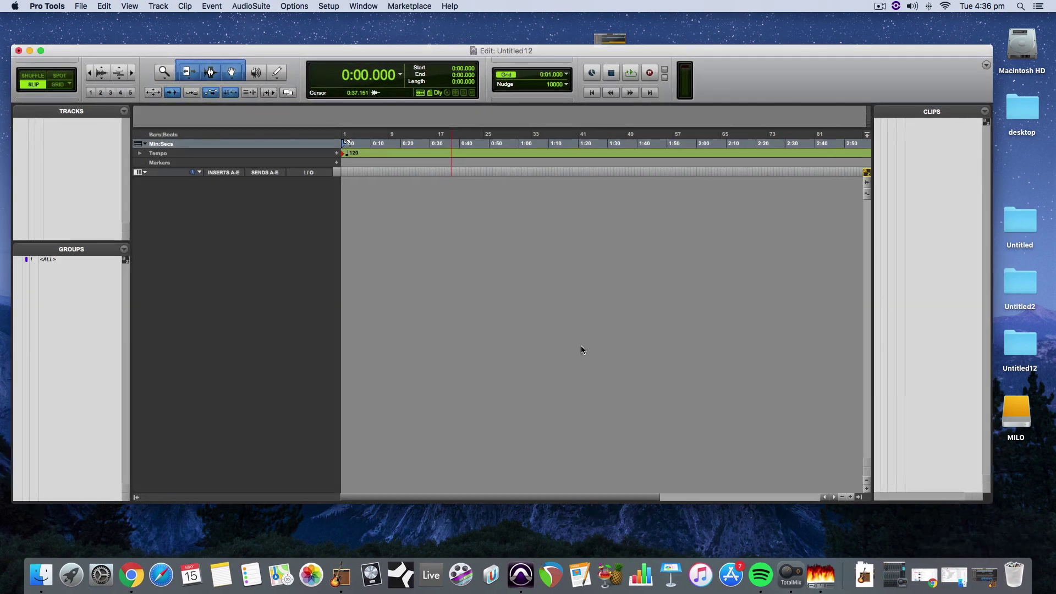
Move and resize the Untitled12 Edit window, place the stems folder top-right, and refocus Pro Tools.
drag(567, 53, 562, 27)
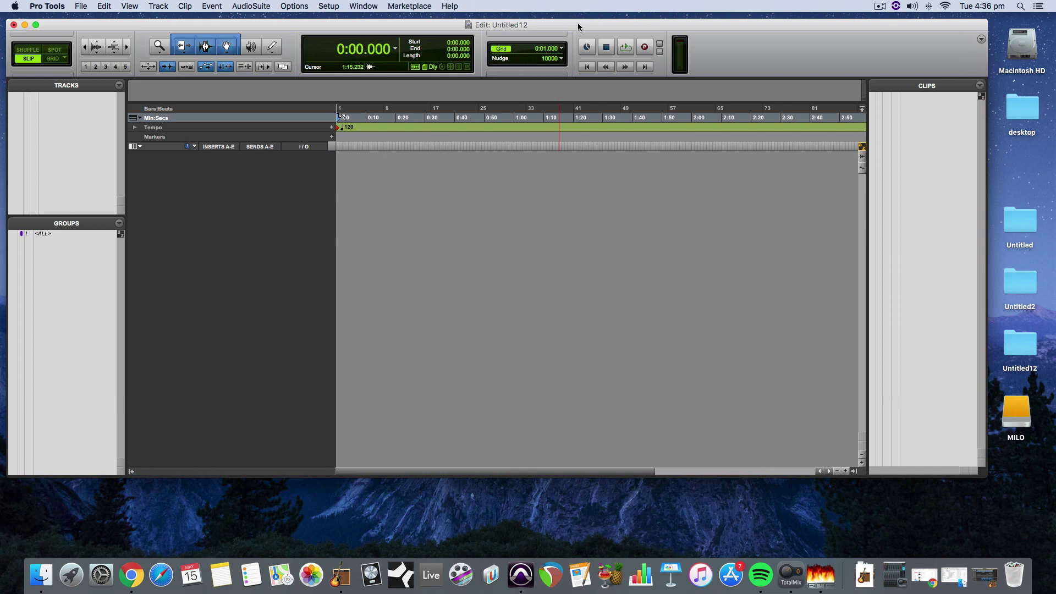
drag(987, 477, 967, 533)
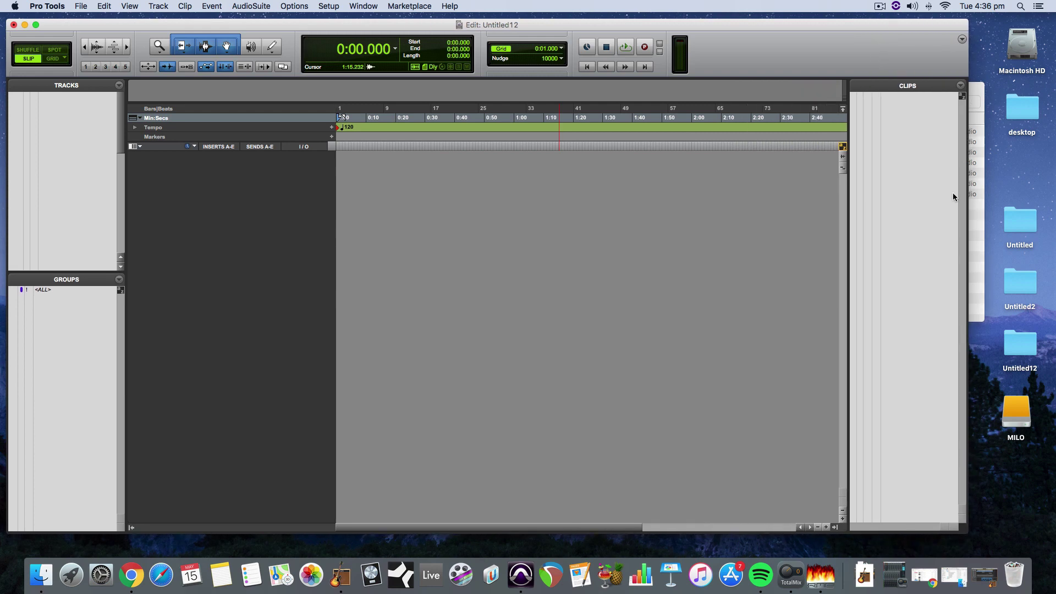
click(979, 95)
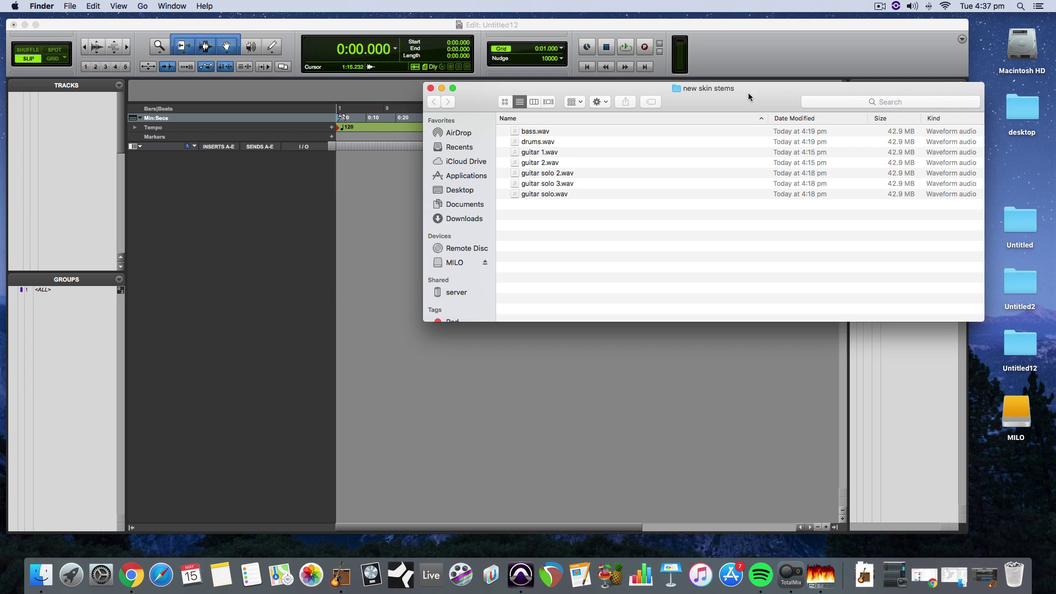
drag(748, 92, 816, 62)
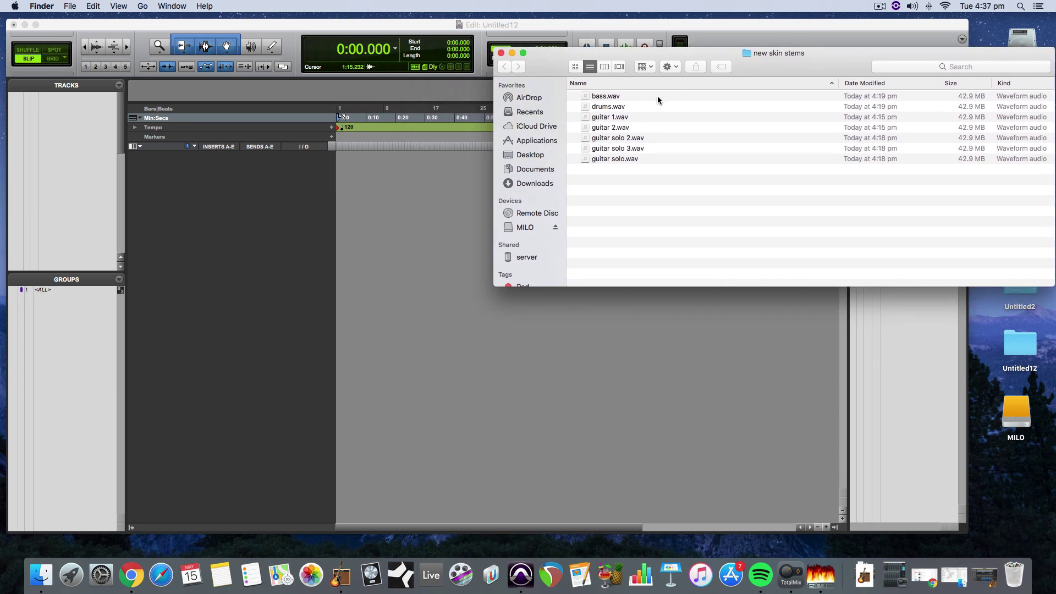
click(255, 22)
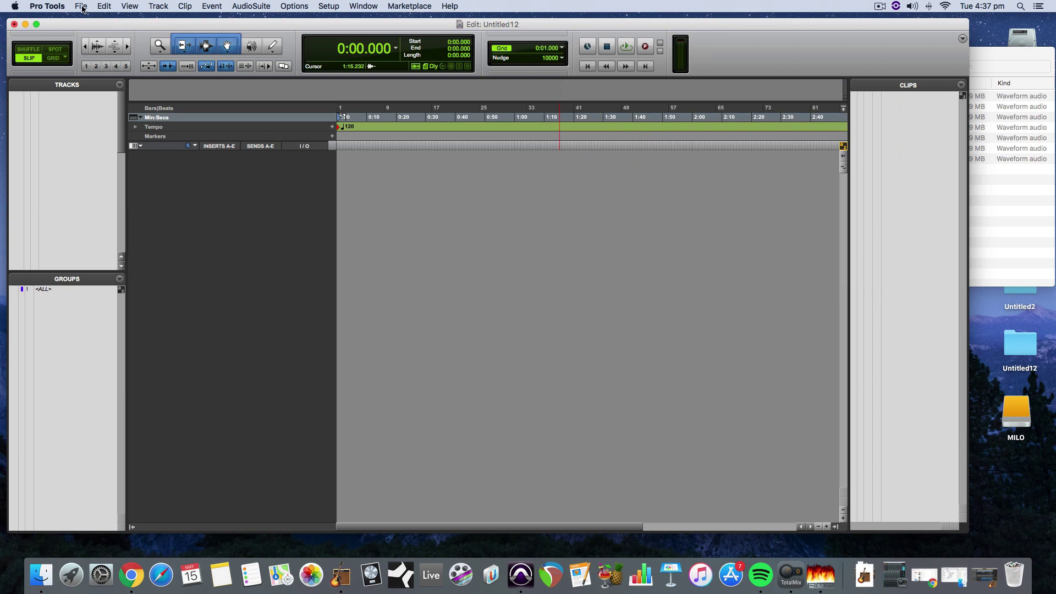
Import all seven stem WAV files via File › Import › Audio into the Clip List only.
click(81, 7)
mouse_move(111, 166)
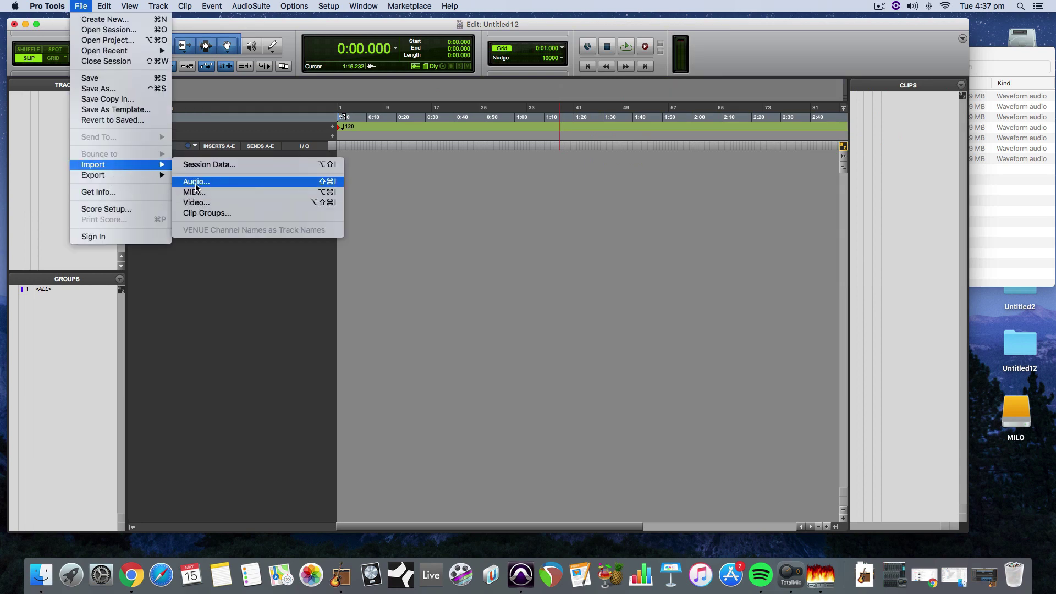
click(196, 182)
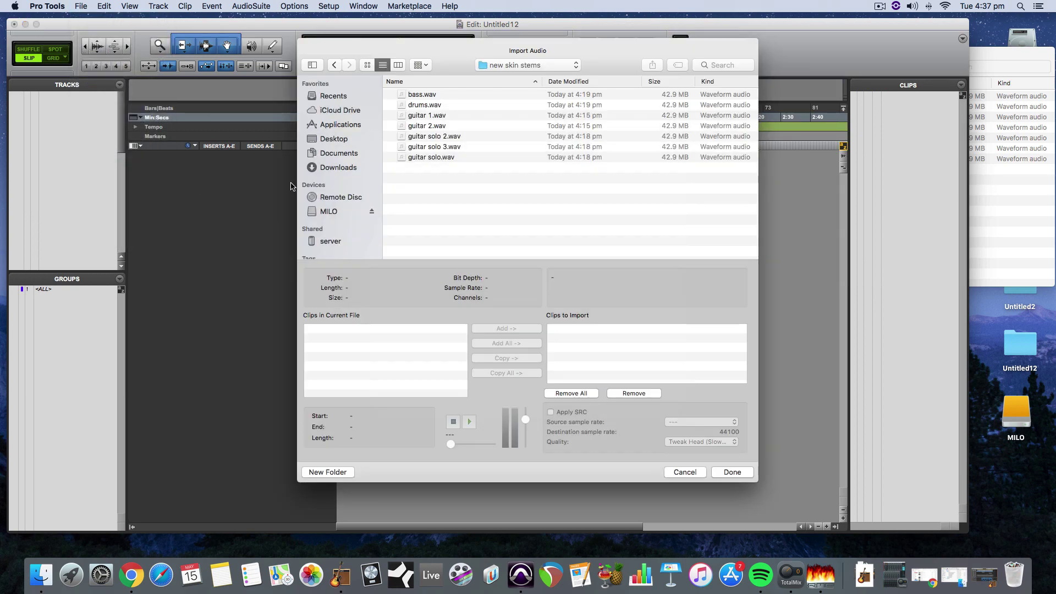
drag(440, 184, 465, 92)
click(510, 331)
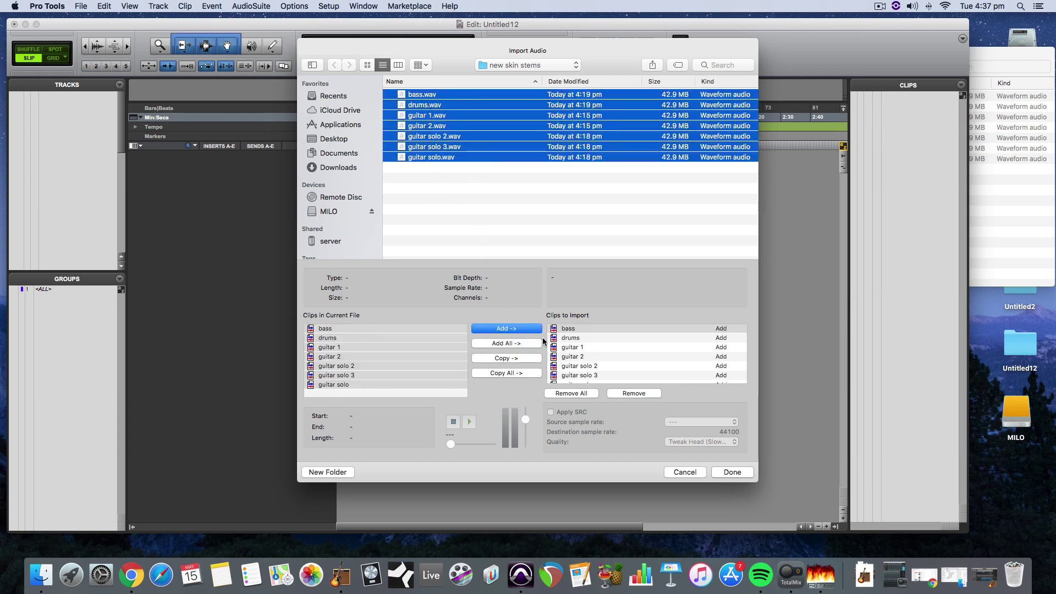
click(734, 472)
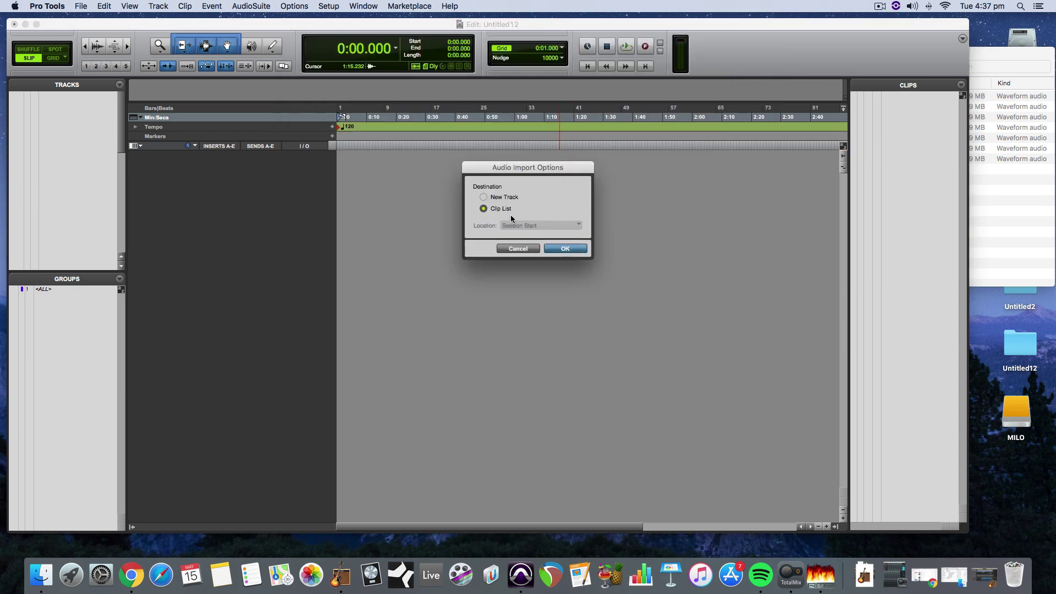
click(570, 249)
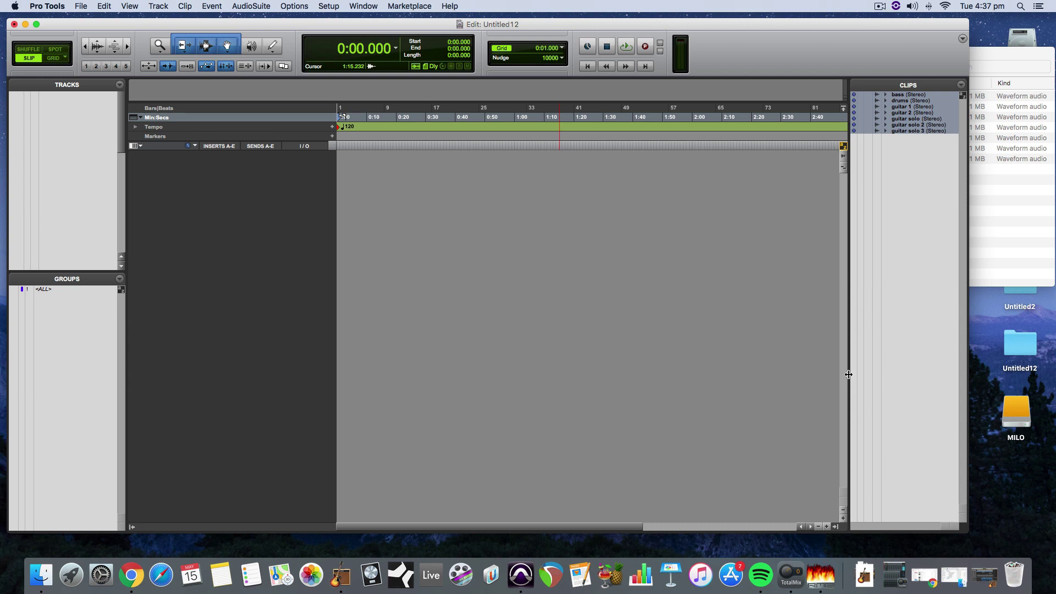
Widen the Clips panel and place the drums stereo clip at the session start on a new track.
drag(848, 373, 806, 374)
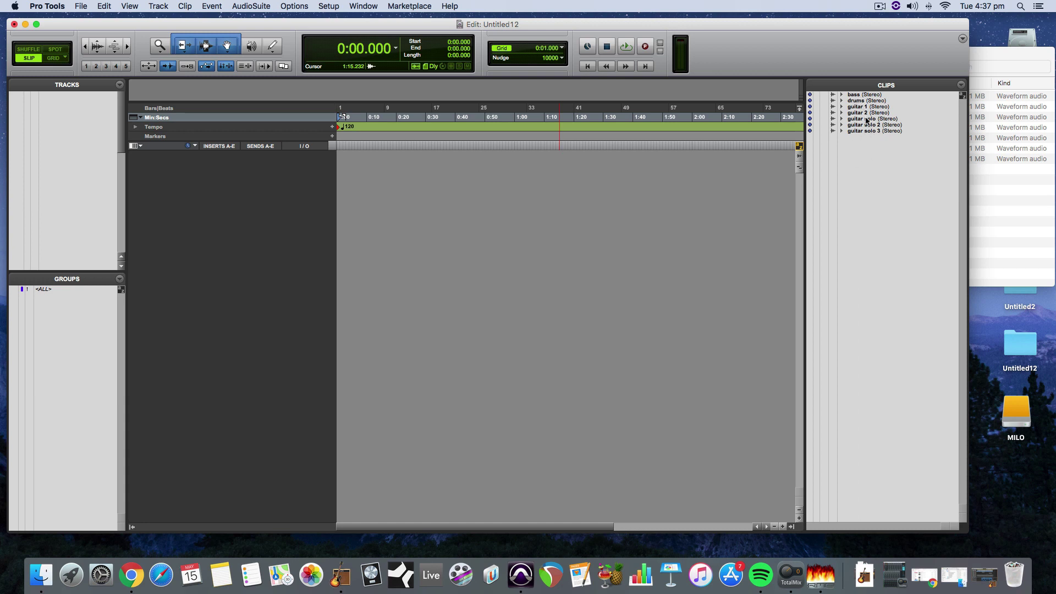
drag(859, 102, 337, 178)
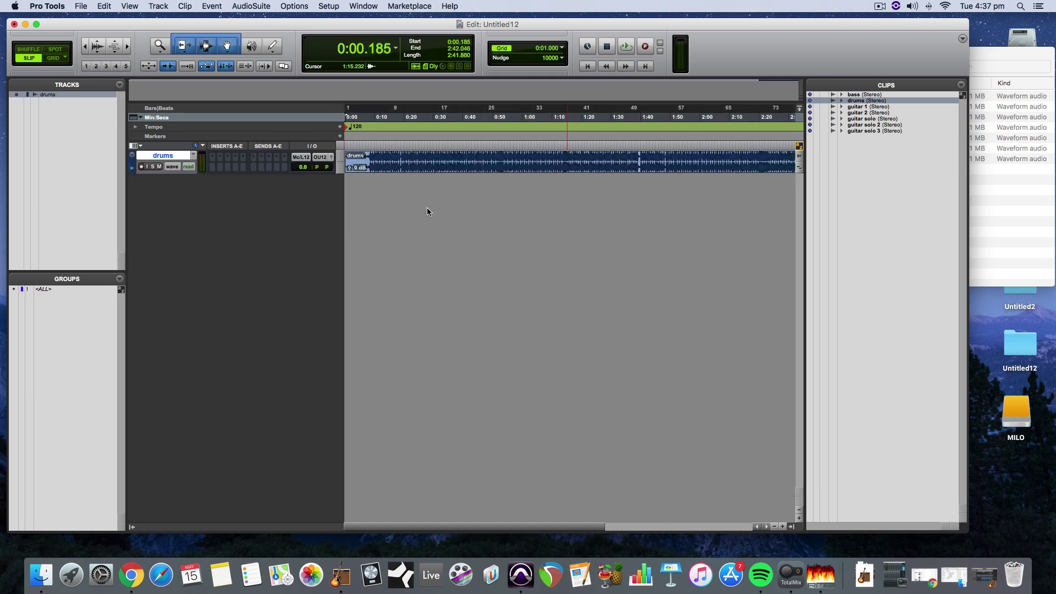
click(439, 171)
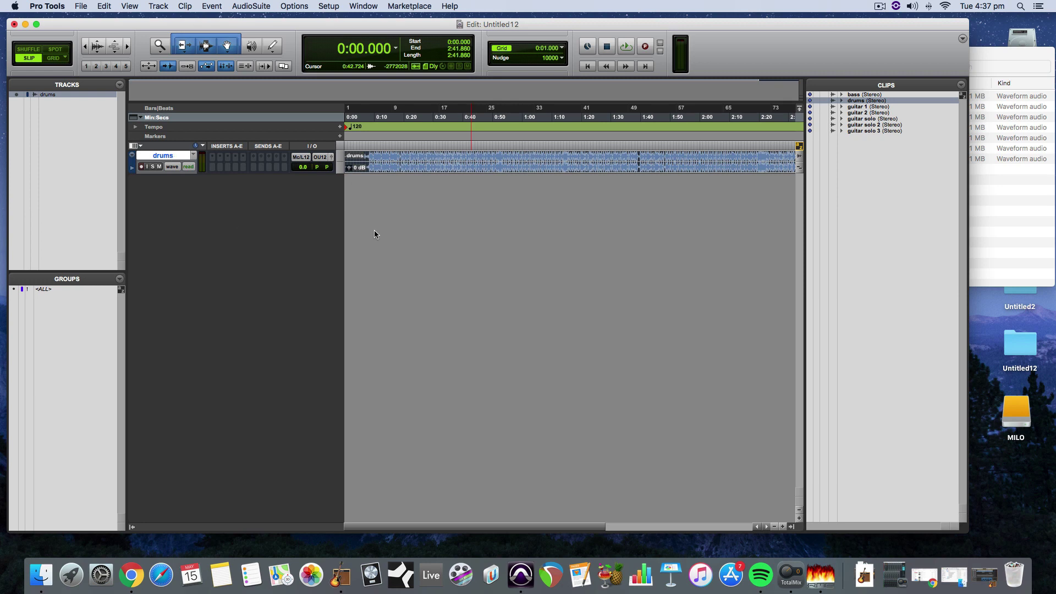
Create two new mono audio tracks and place the bass stem across Audio 1 and Audio 2.
click(158, 6)
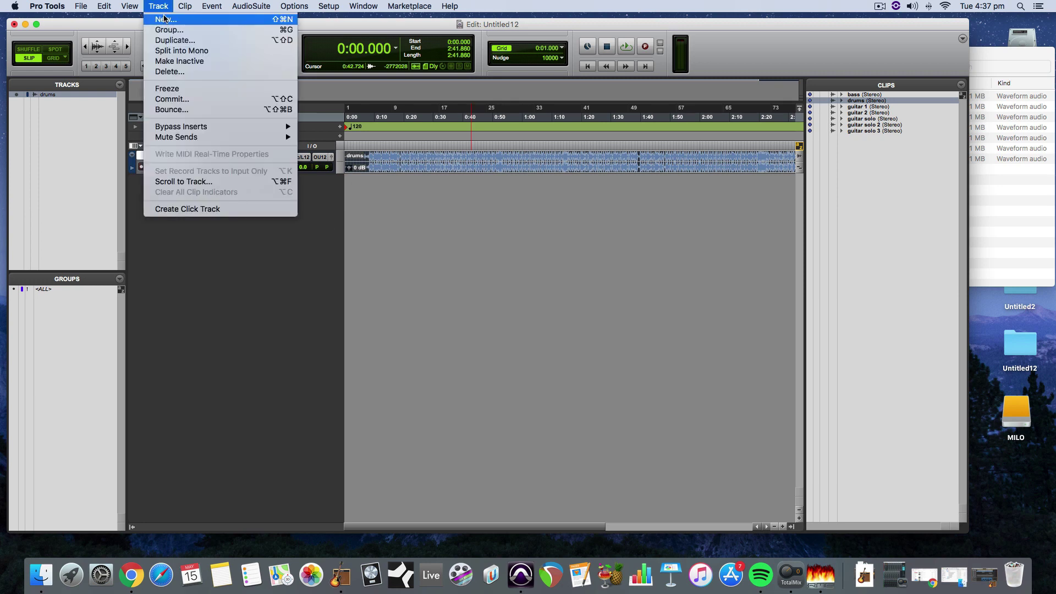
click(165, 20)
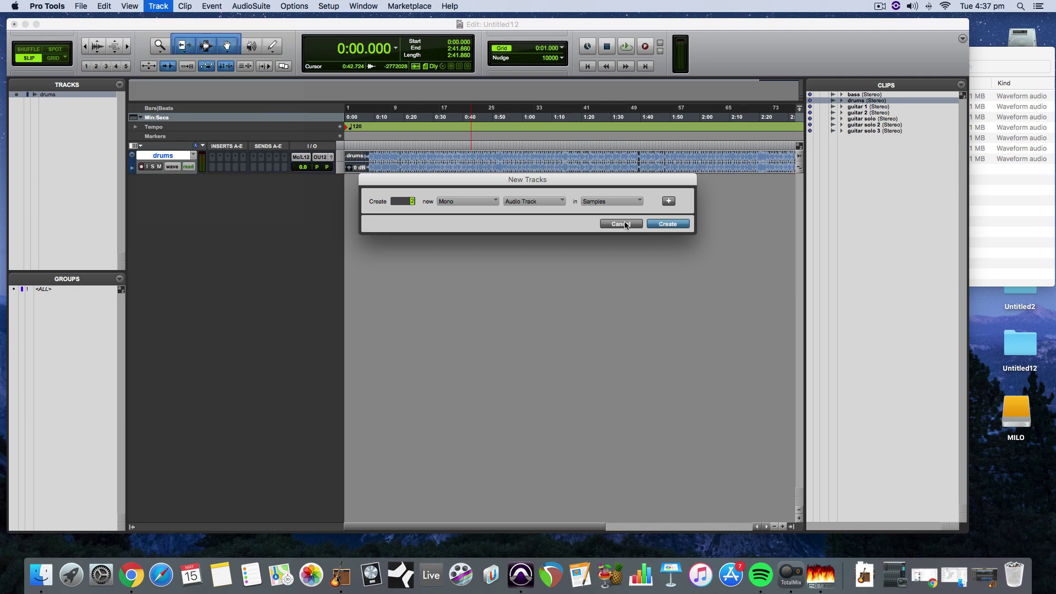
click(665, 225)
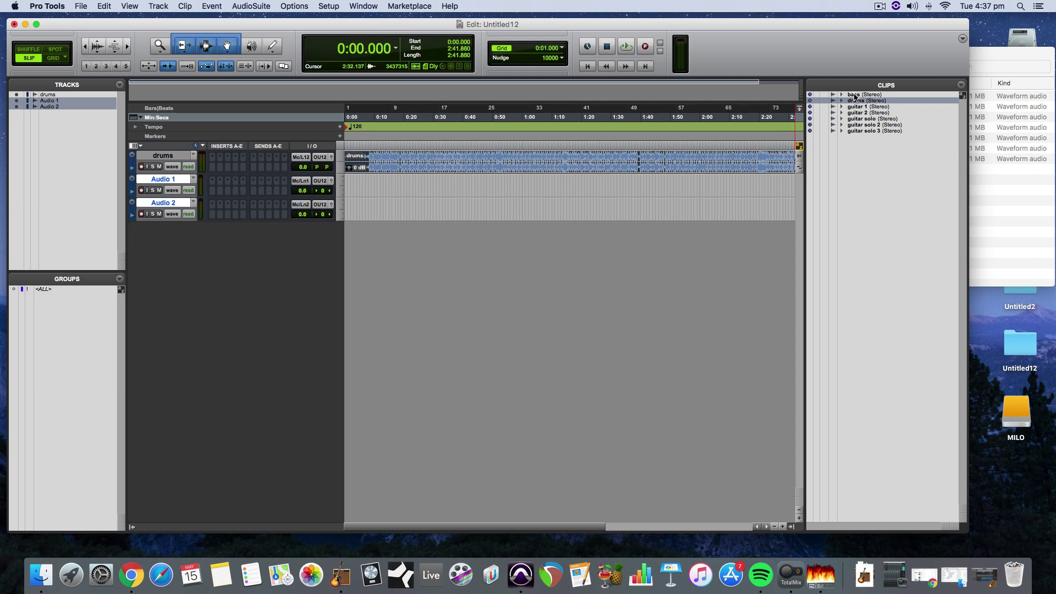
drag(855, 97, 341, 191)
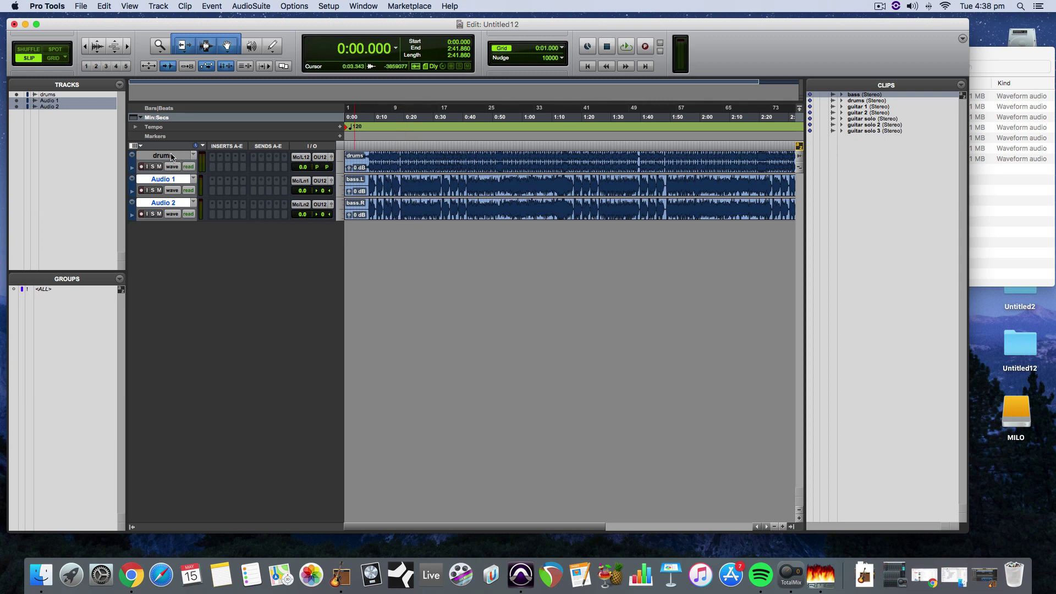
Delete the Audio 2 track, leaving bass.L on Audio 1.
click(171, 157)
click(174, 208)
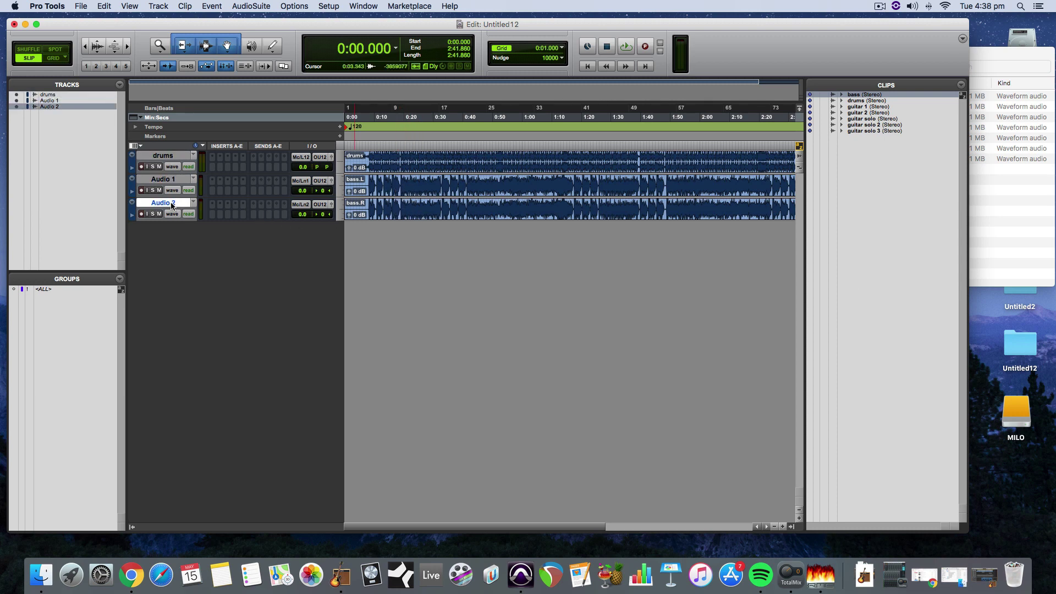
click(419, 193)
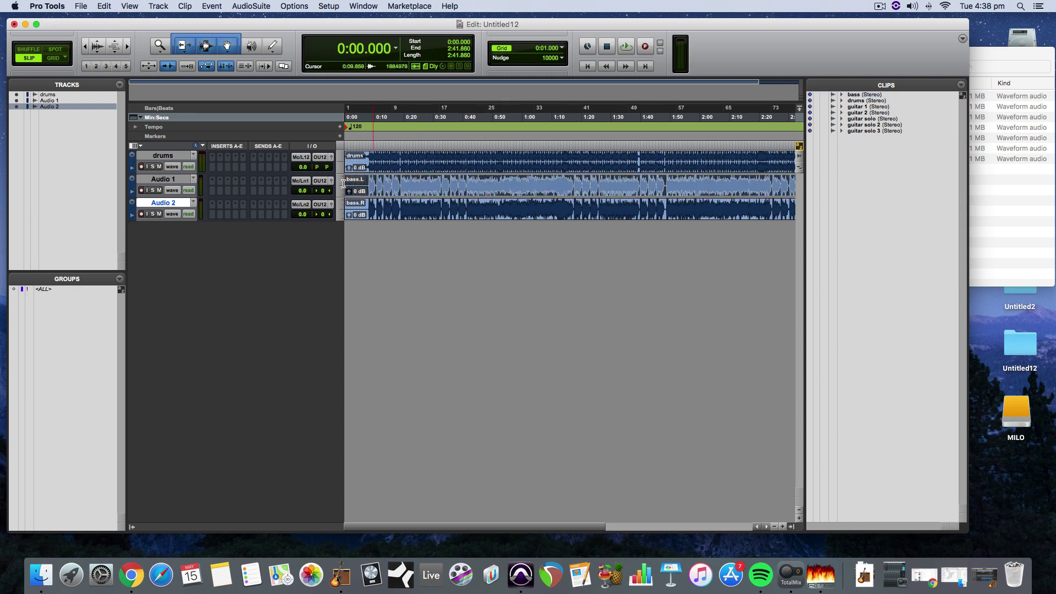
right_click(166, 203)
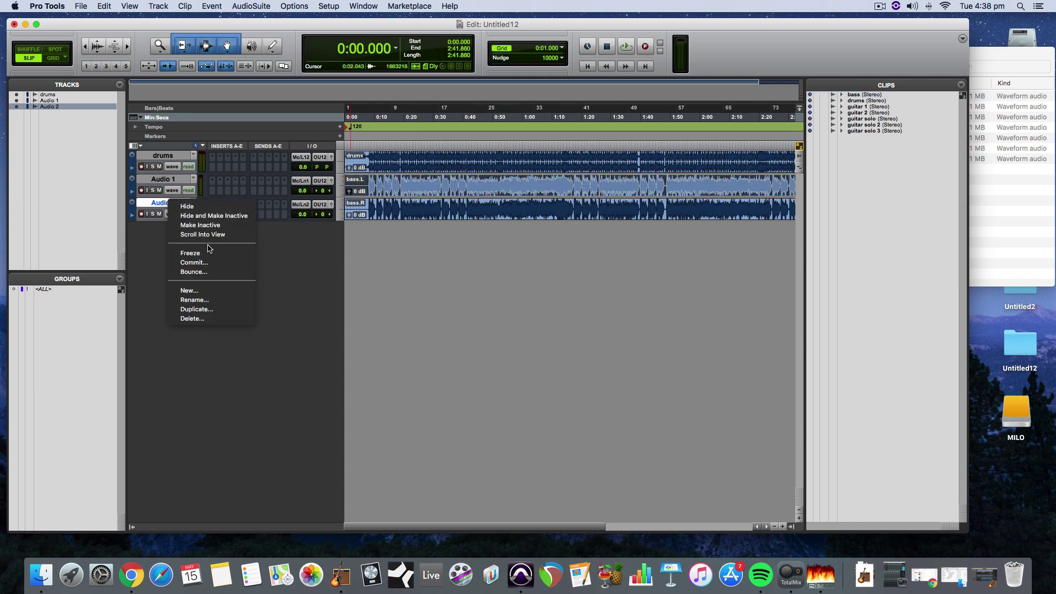
click(208, 318)
click(625, 242)
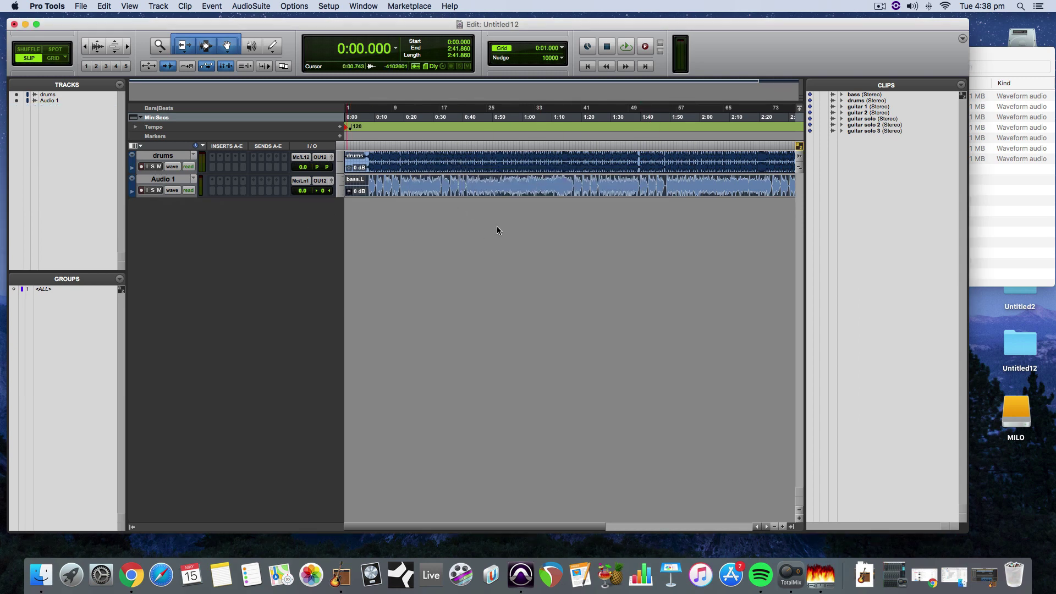
Add 10 more mono audio tracks to the session.
click(163, 5)
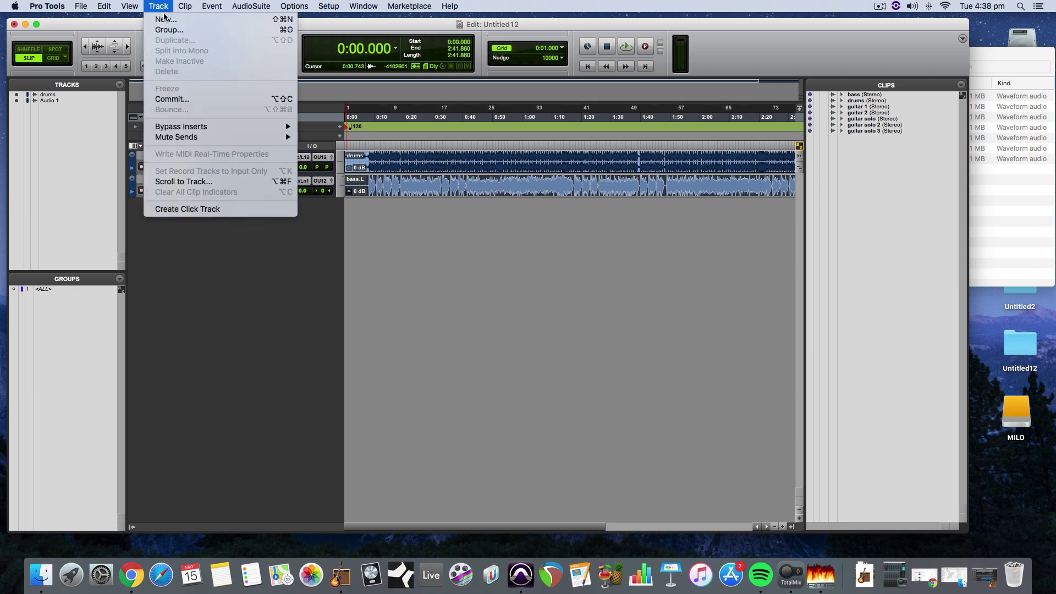
click(165, 17)
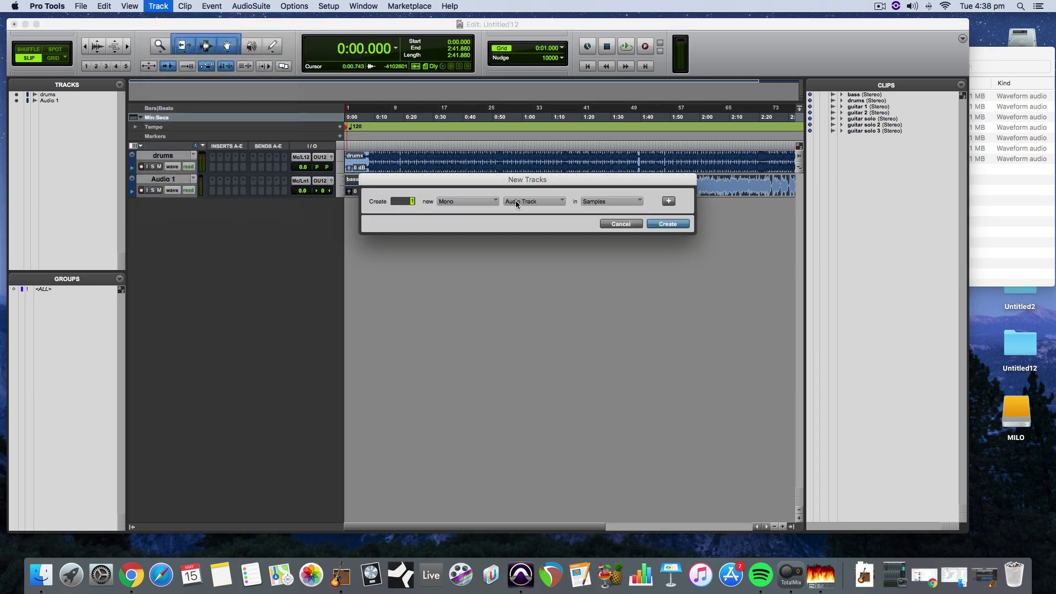
text(10)
click(667, 224)
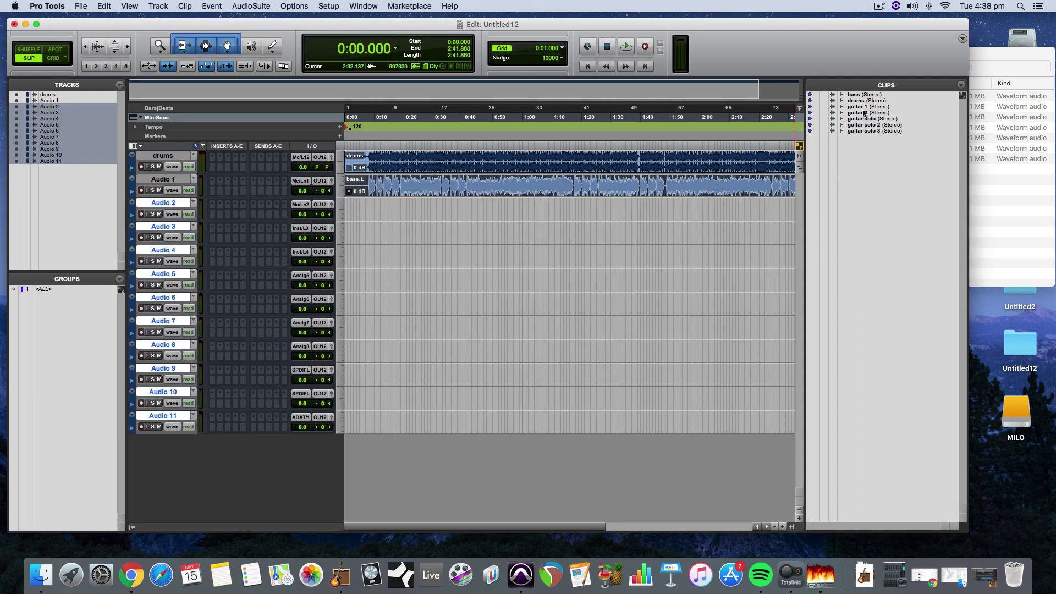
Place guitar 1, guitar 2 and guitar solo 1–3 on Audio 2–11 pairs, then set the playhead to 0:40.495.
drag(862, 108, 343, 206)
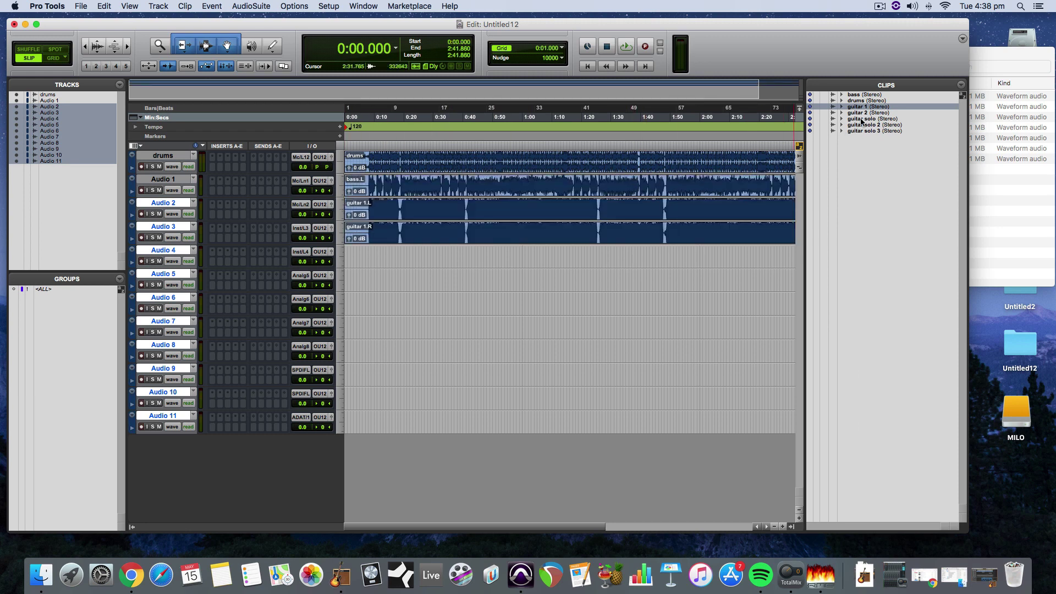
drag(862, 113, 348, 257)
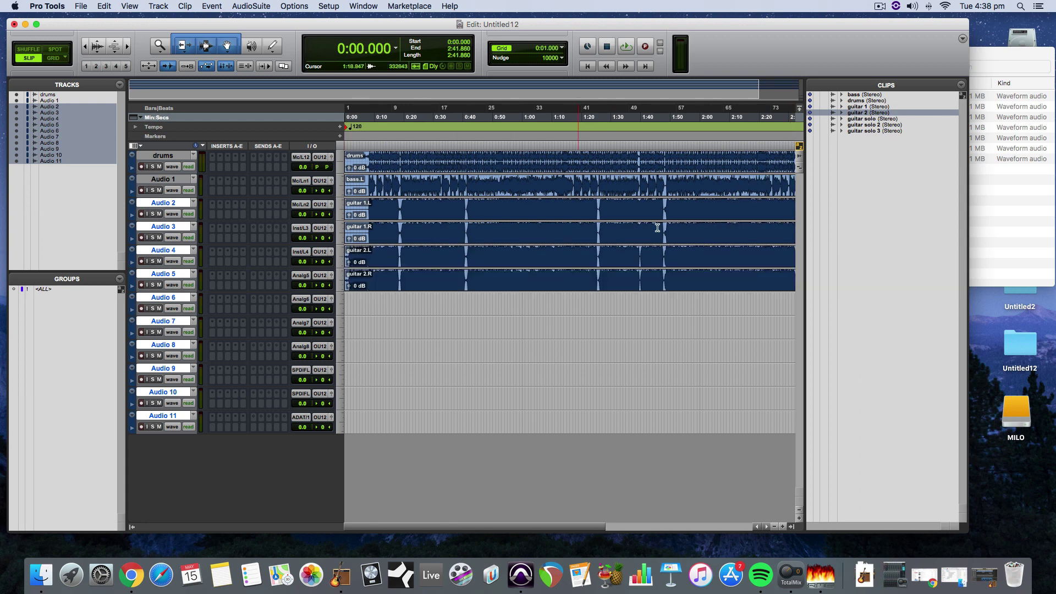
drag(861, 119, 333, 307)
drag(877, 126, 333, 356)
drag(878, 132, 336, 414)
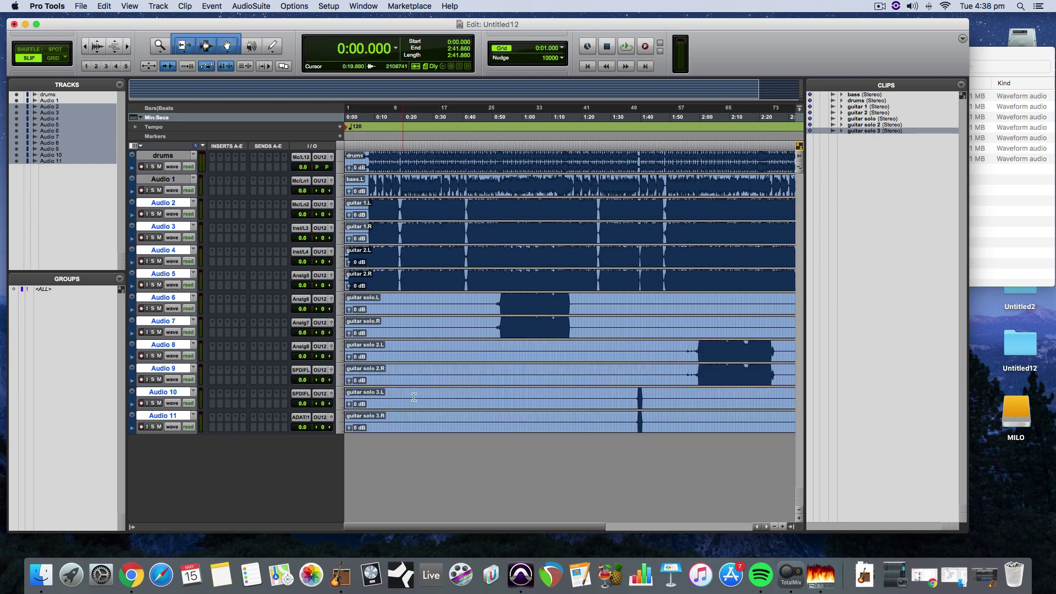
click(465, 185)
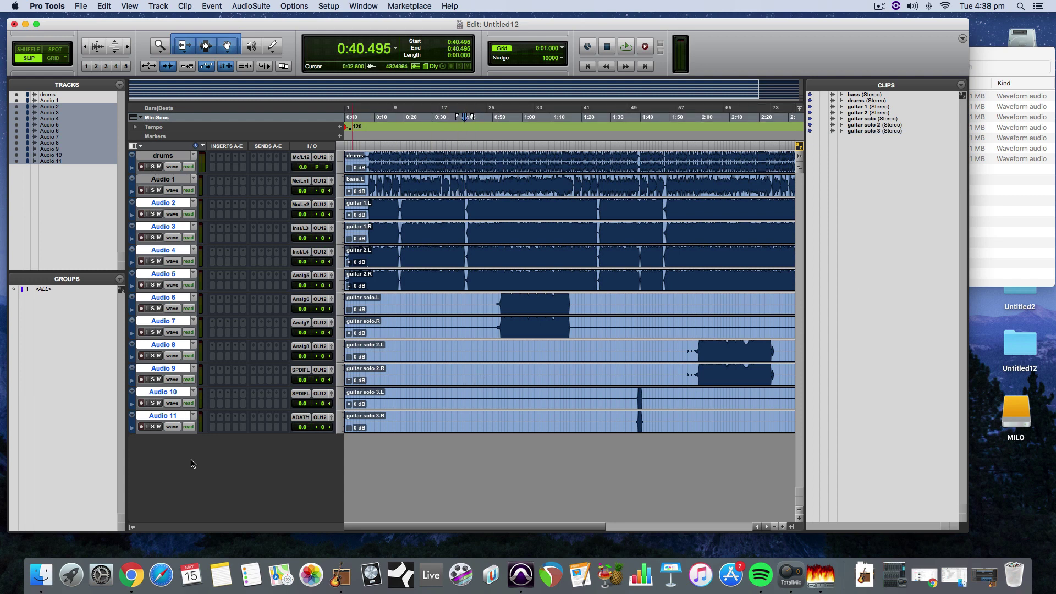
Delete the Audio 3 and Audio 5 tracks, confirming each deletion.
click(163, 155)
click(165, 203)
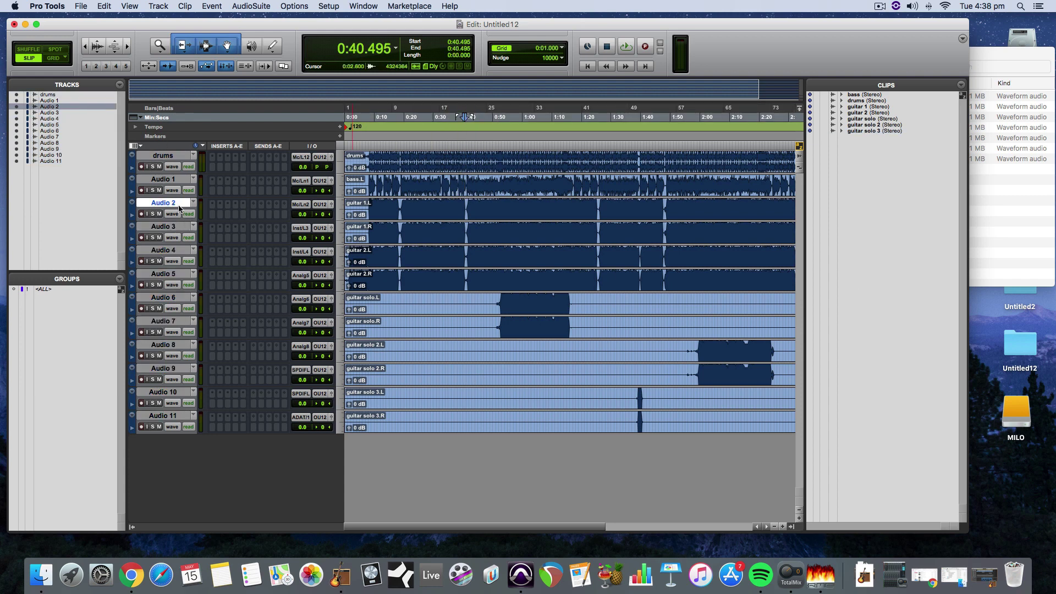
click(171, 230)
right_click(168, 230)
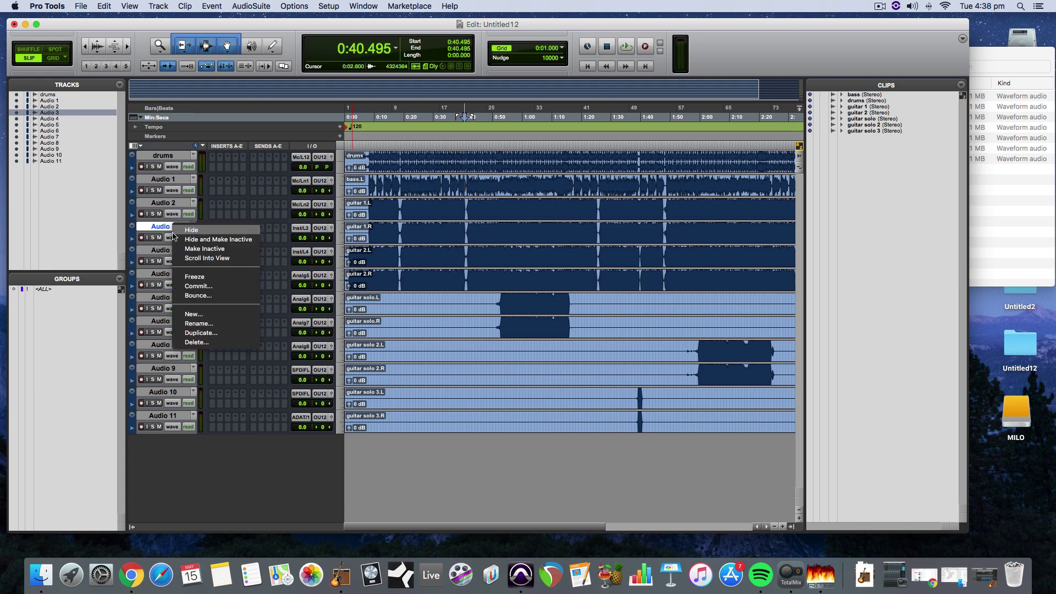
click(198, 344)
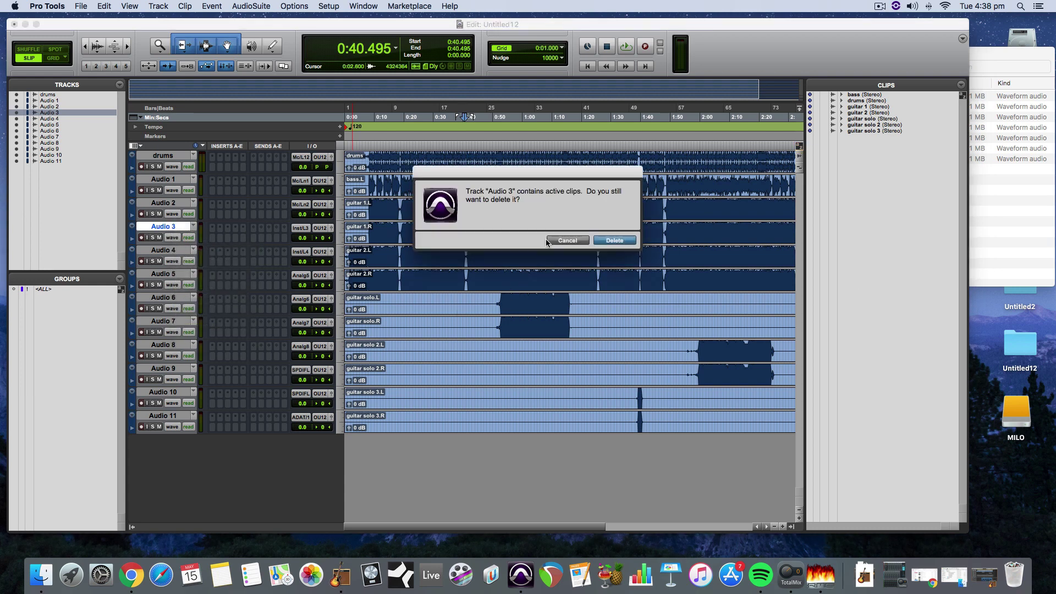
click(615, 241)
right_click(167, 249)
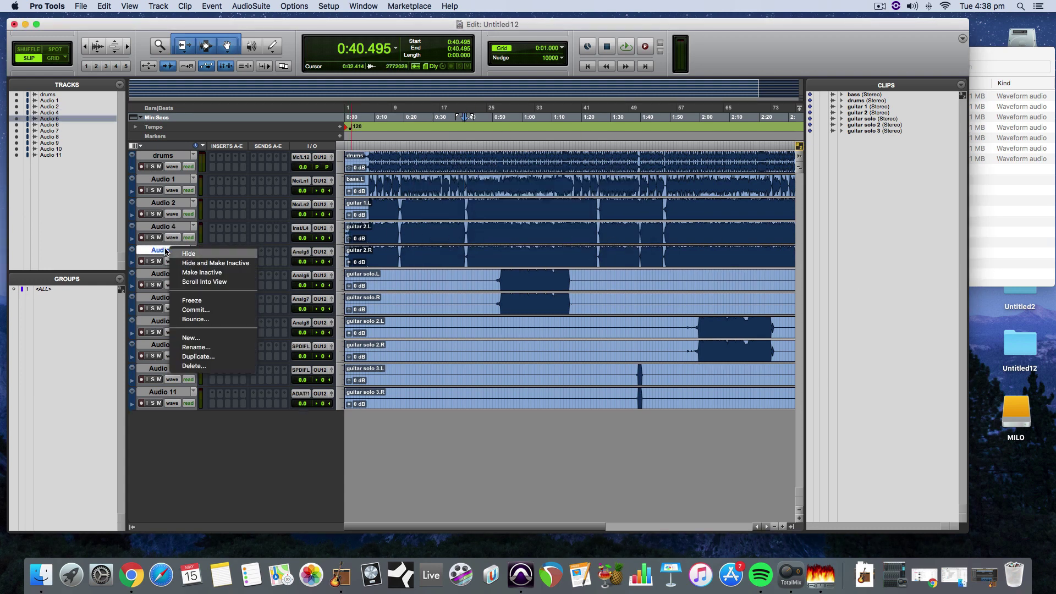
click(215, 366)
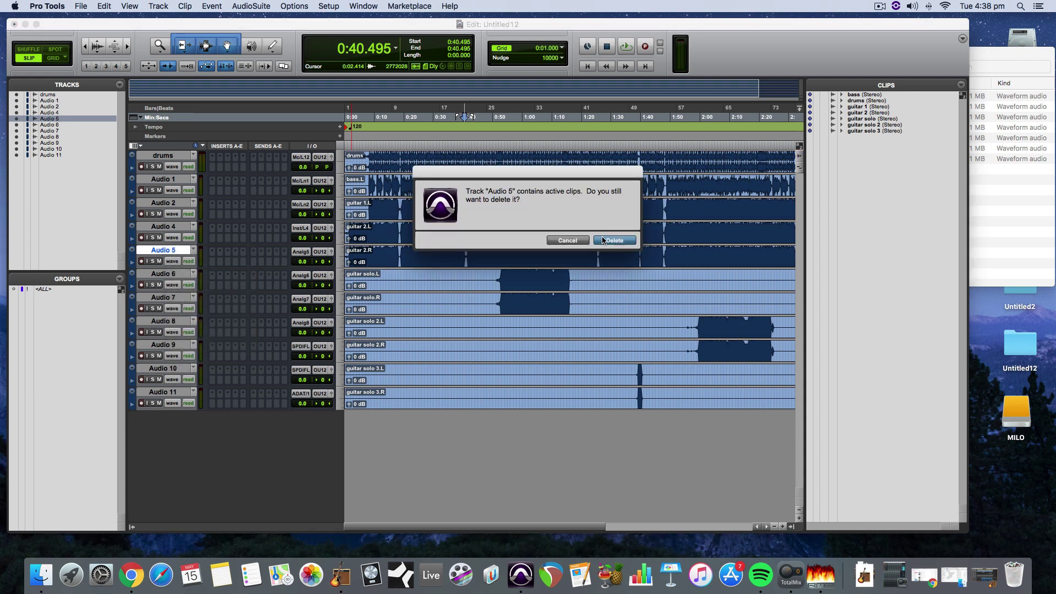
click(603, 241)
Delete the Audio 7, Audio 9 and Audio 11 tracks, confirming each deletion.
right_click(170, 276)
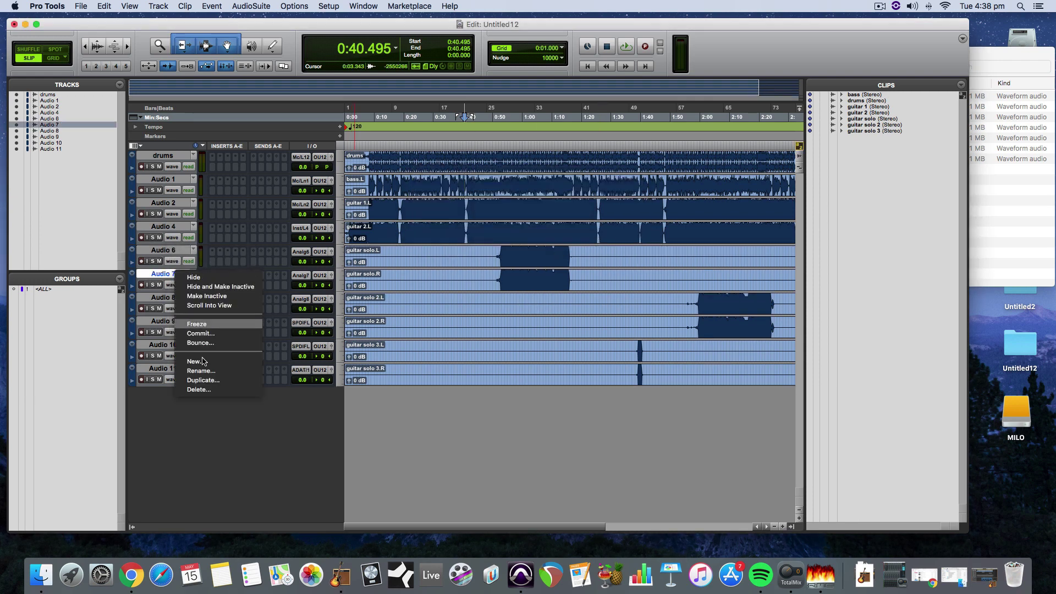
click(230, 390)
click(605, 243)
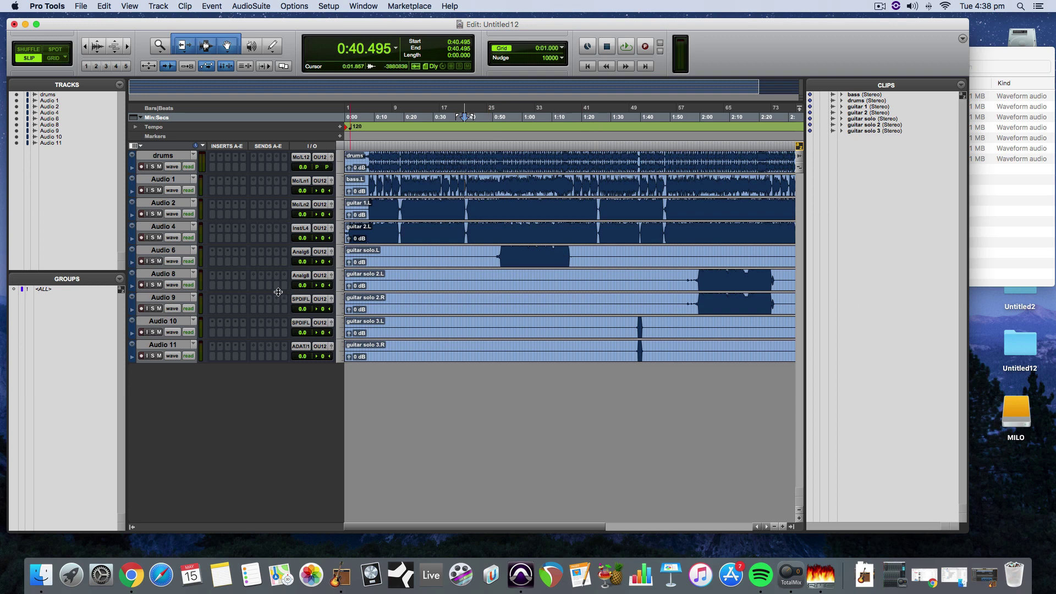
right_click(163, 299)
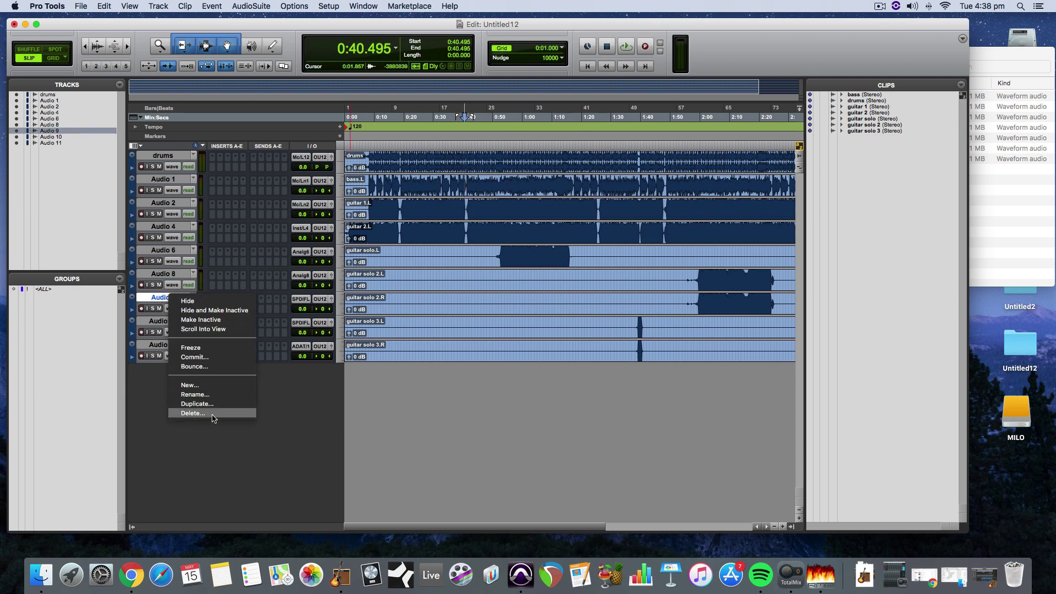
click(213, 413)
click(609, 243)
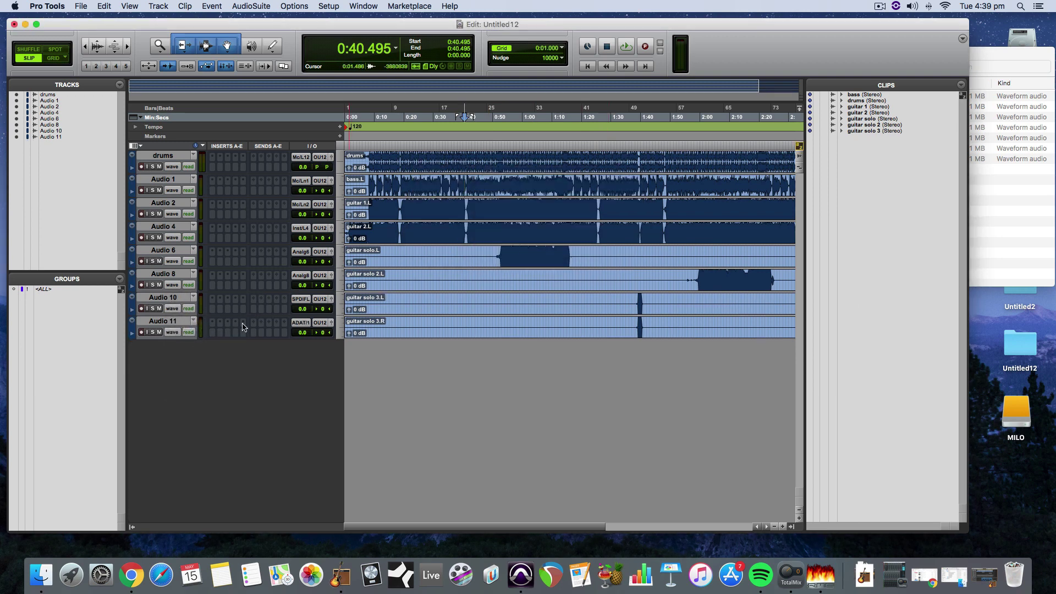
right_click(182, 324)
click(251, 439)
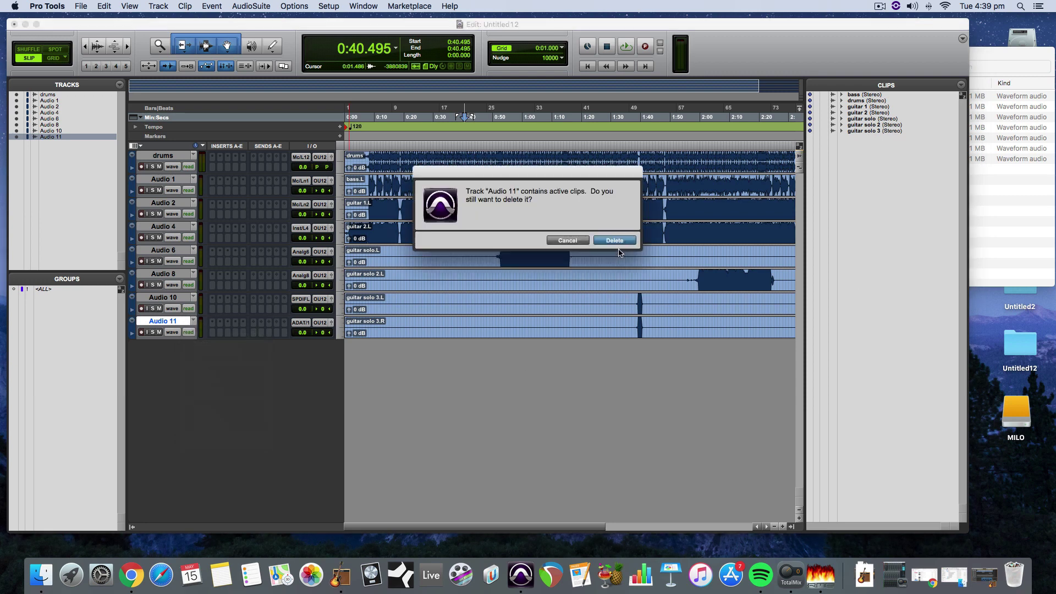
click(614, 242)
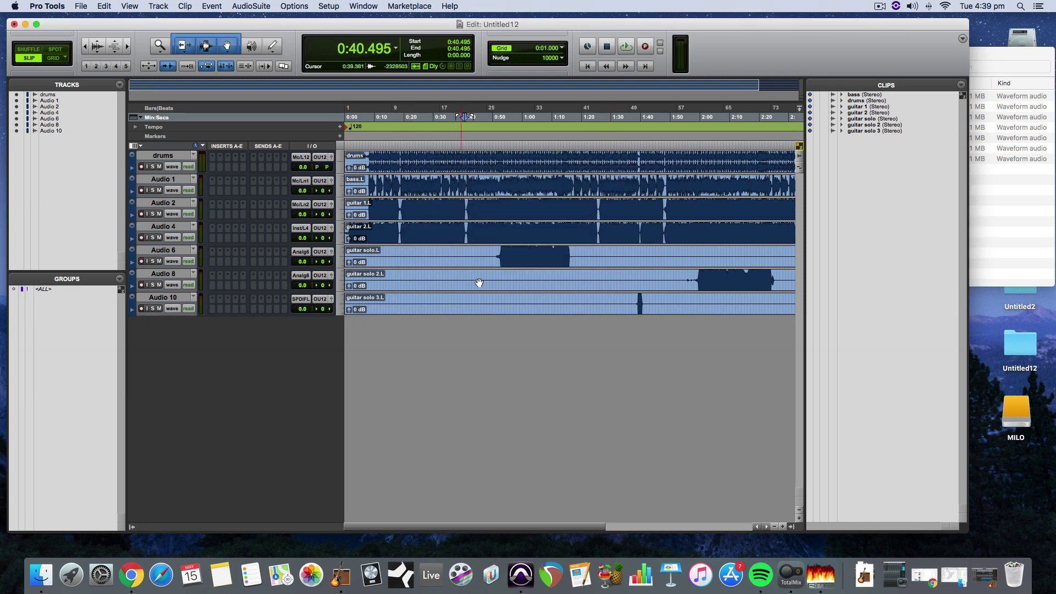
click(411, 251)
Set the playback start to 0:05.387 and save the session.
click(370, 254)
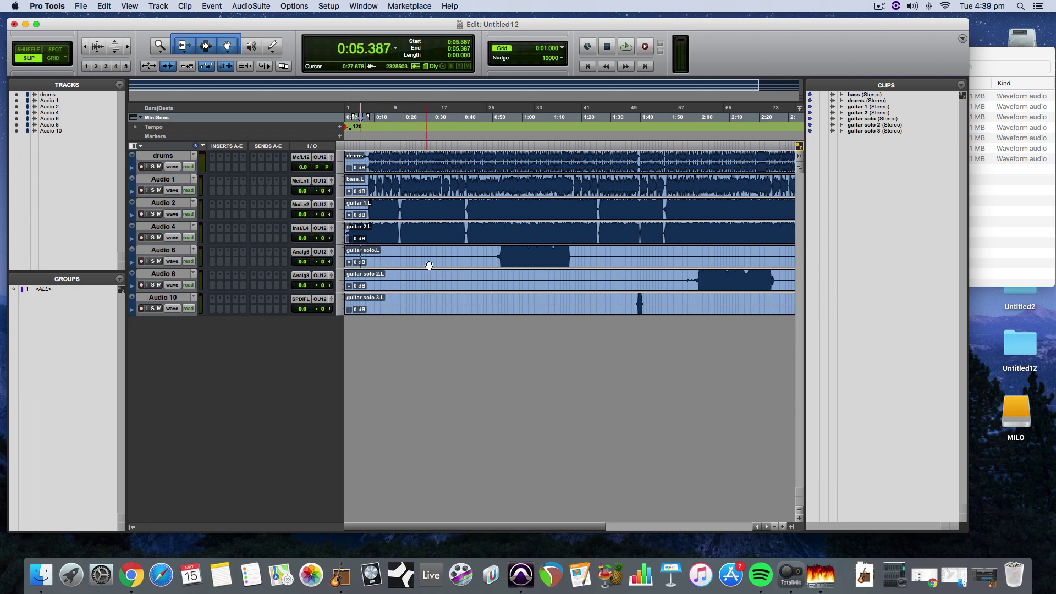
click(53, 6)
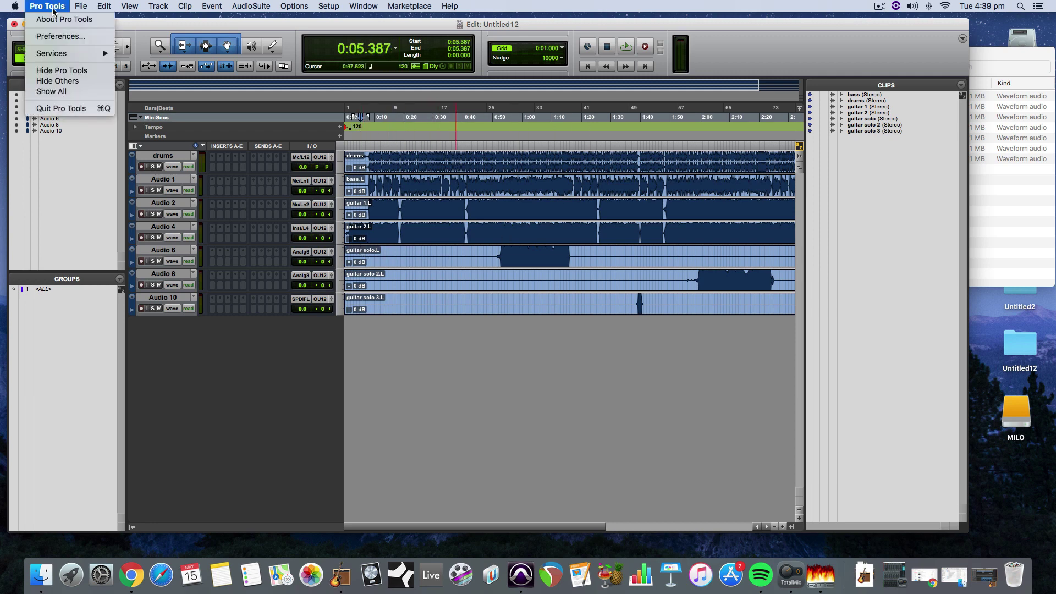
click(60, 37)
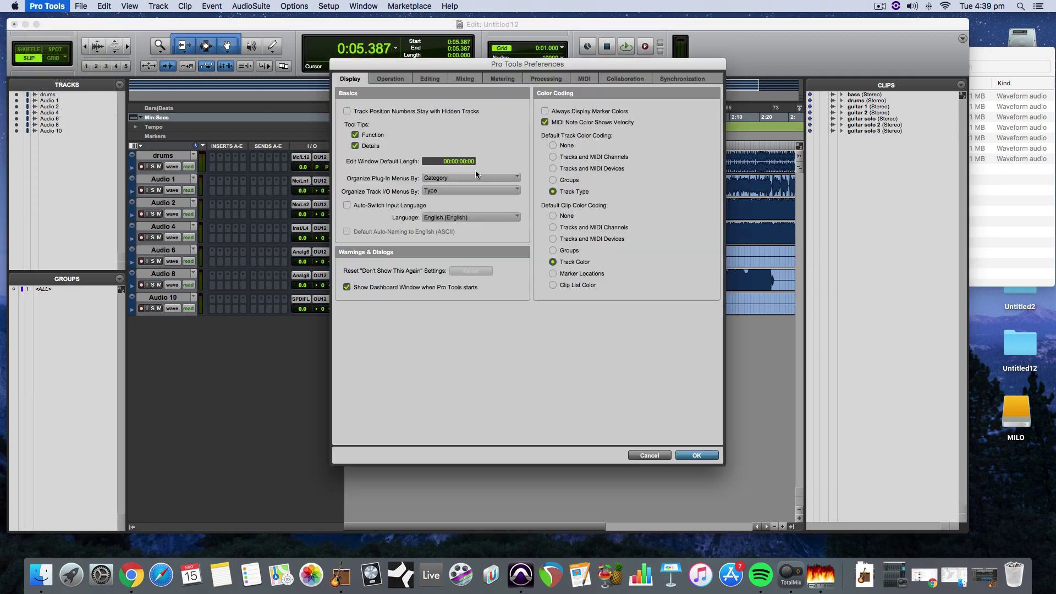
click(642, 454)
click(329, 6)
mouse_move(81, 6)
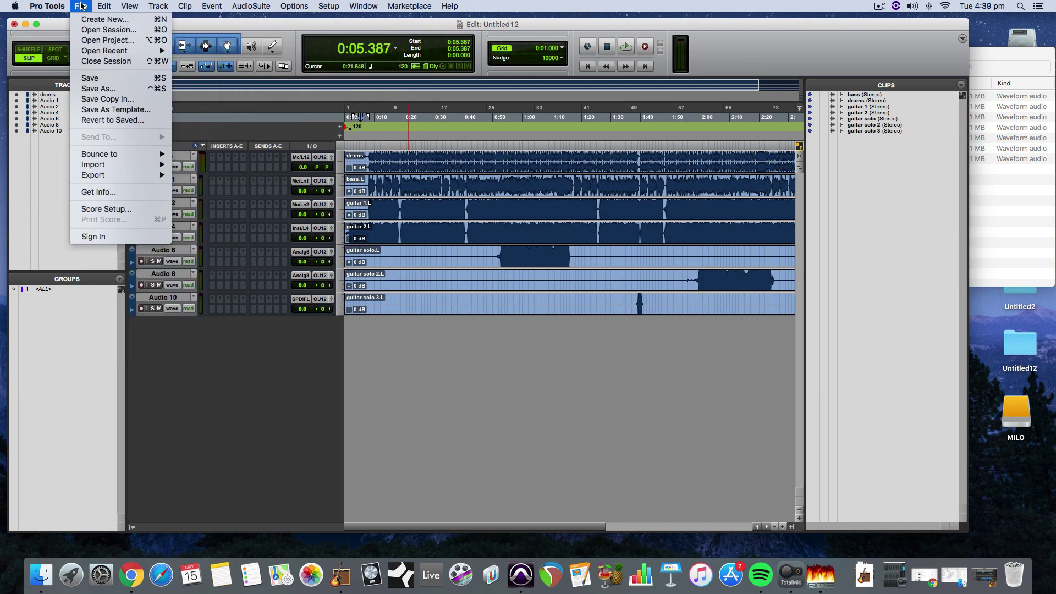
click(91, 78)
Switch the Playback Engine to Built-in Line Output, accepting the session reopen without saving a report.
click(329, 6)
mouse_move(355, 6)
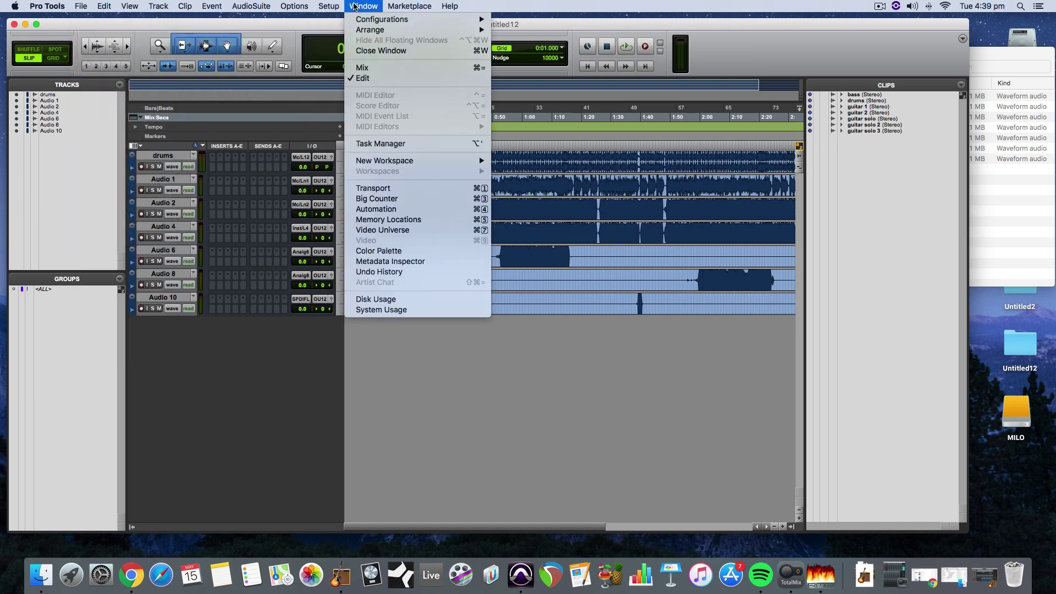
click(337, 32)
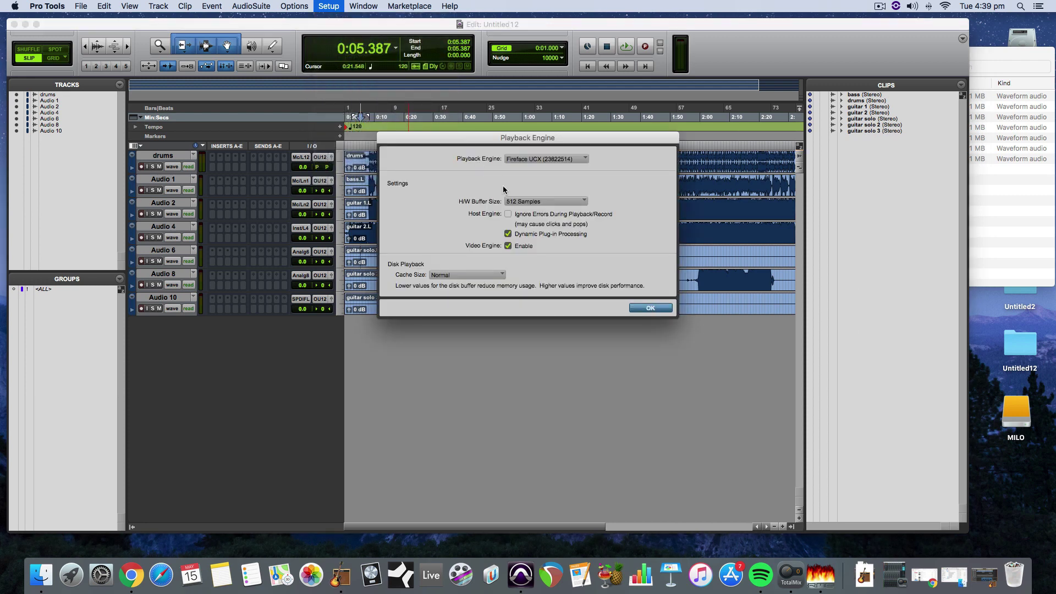
click(550, 163)
click(552, 148)
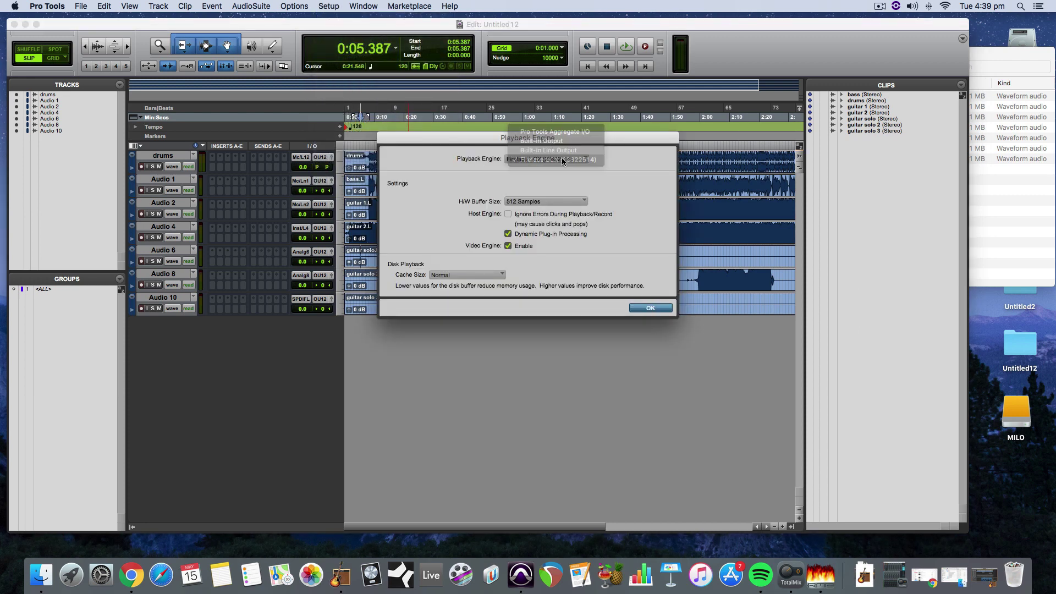
click(624, 243)
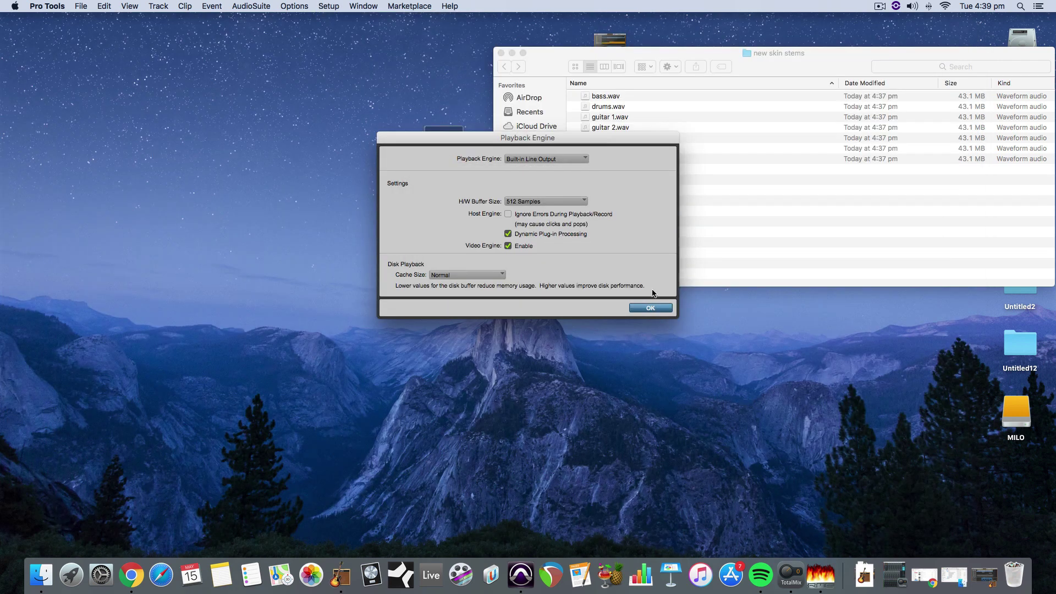
click(653, 307)
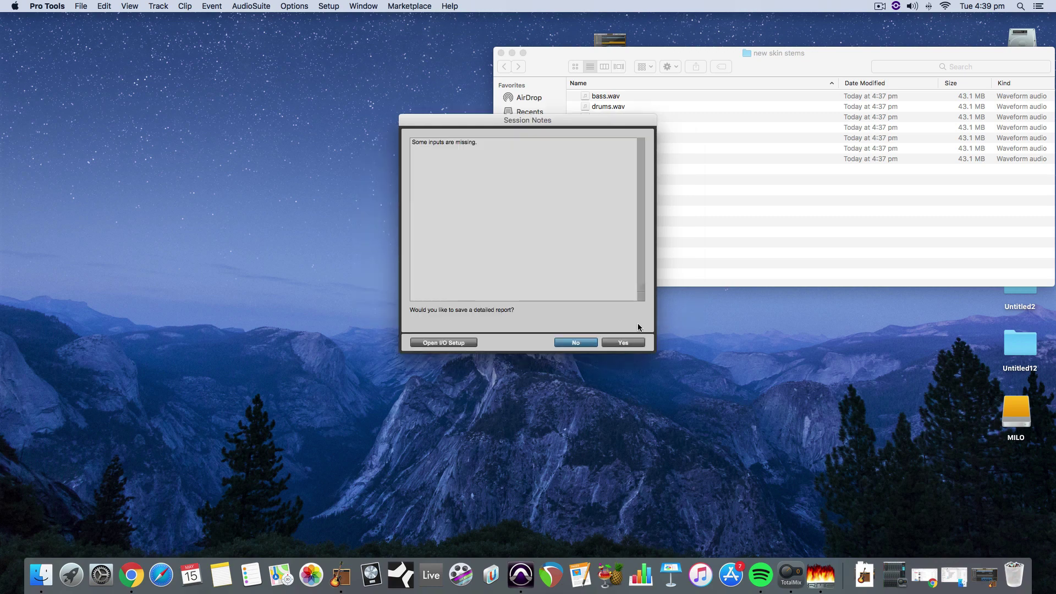
click(583, 343)
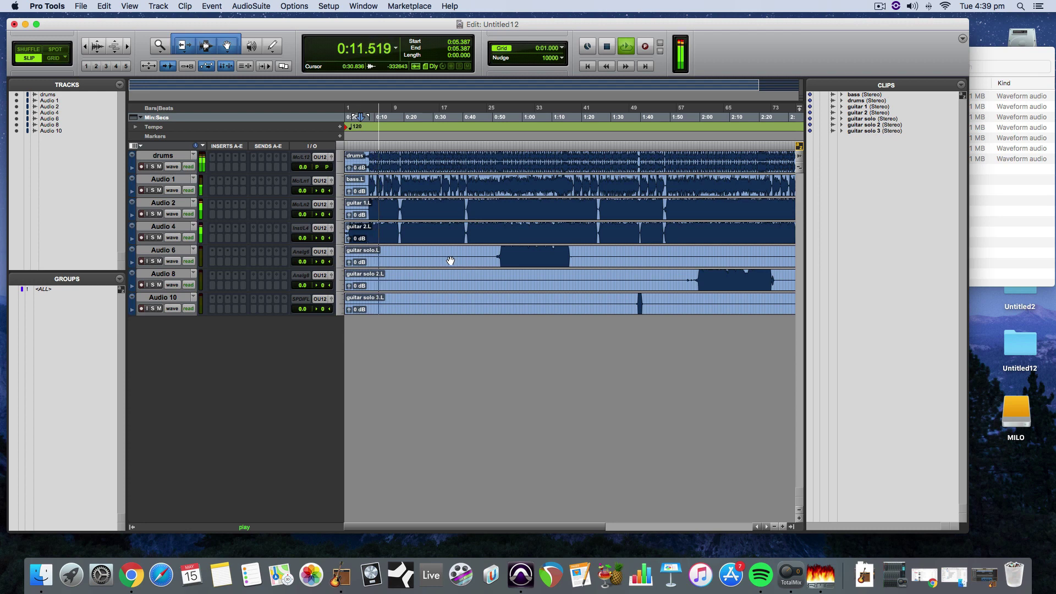
Stop playback and zoom the timeline so the clips fill the width.
key(space)
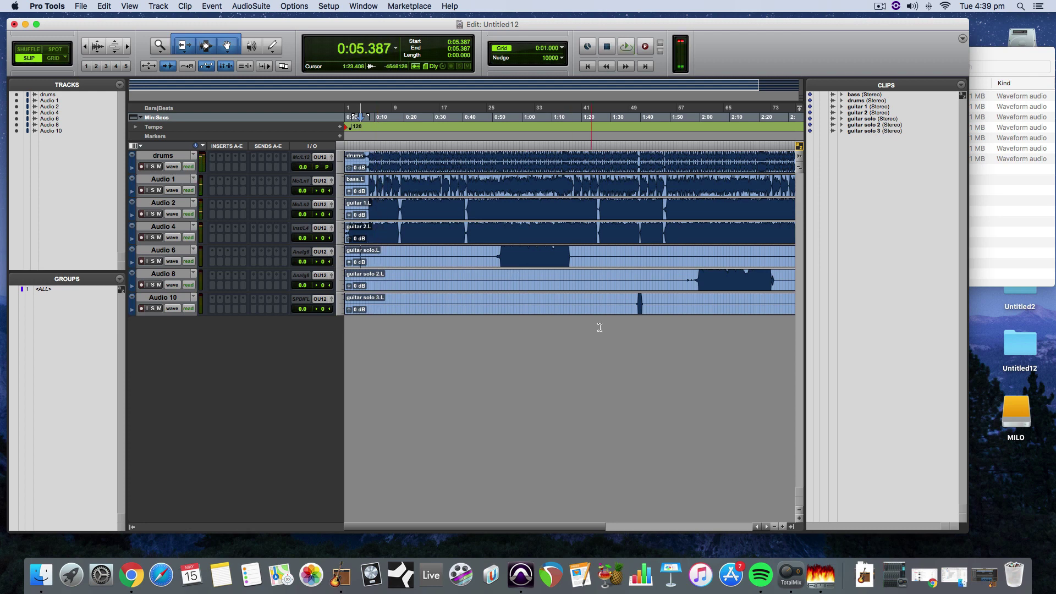
click(774, 527)
click(775, 527)
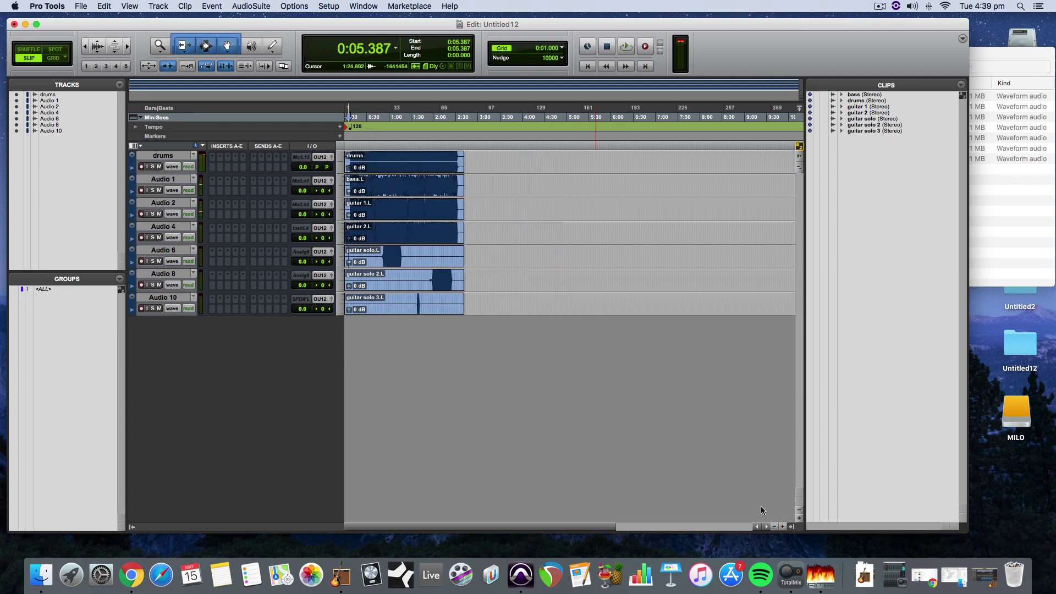
click(784, 527)
click(784, 527)
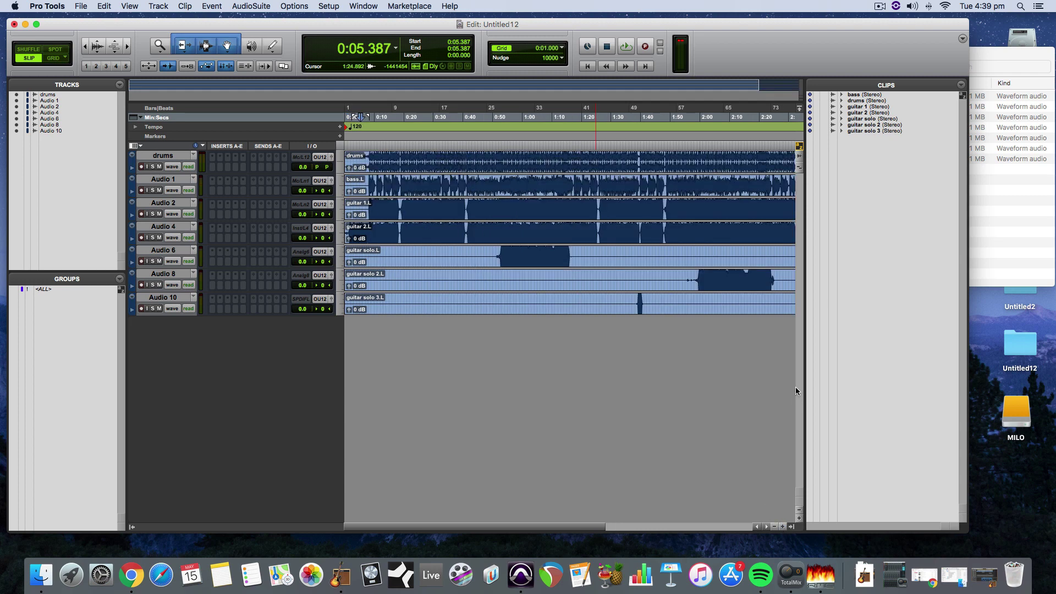
Enlarge the Edit window and widen the Clips list to show full clip names.
drag(803, 389, 895, 388)
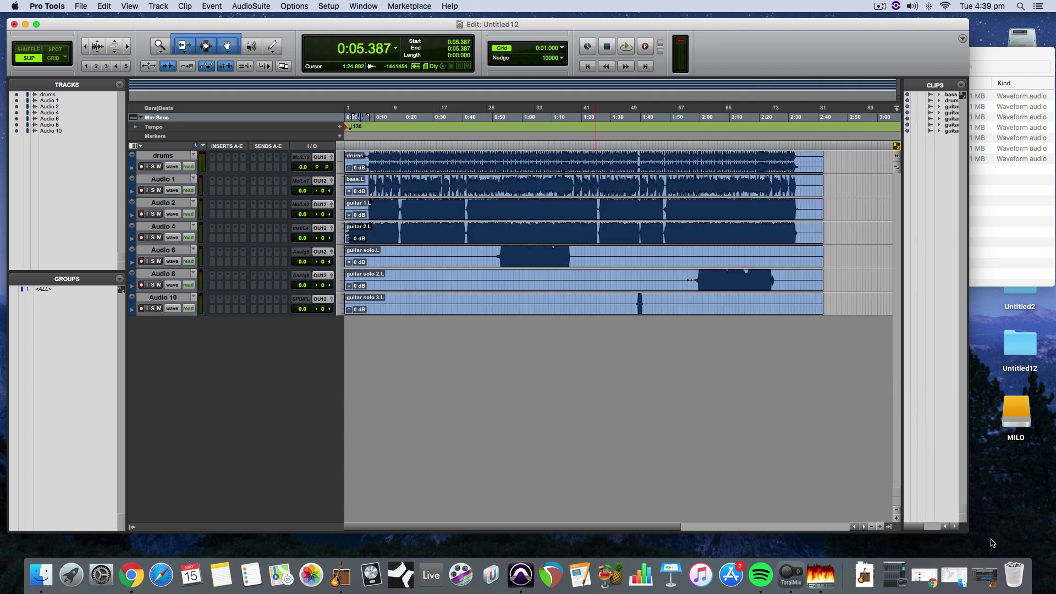
drag(967, 532, 1008, 538)
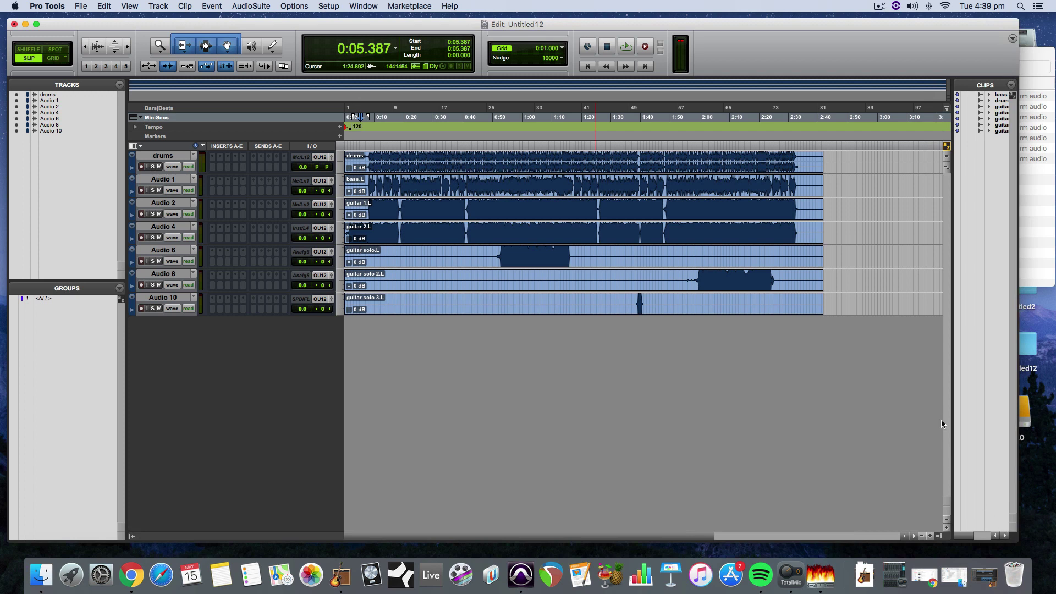
drag(952, 410, 869, 410)
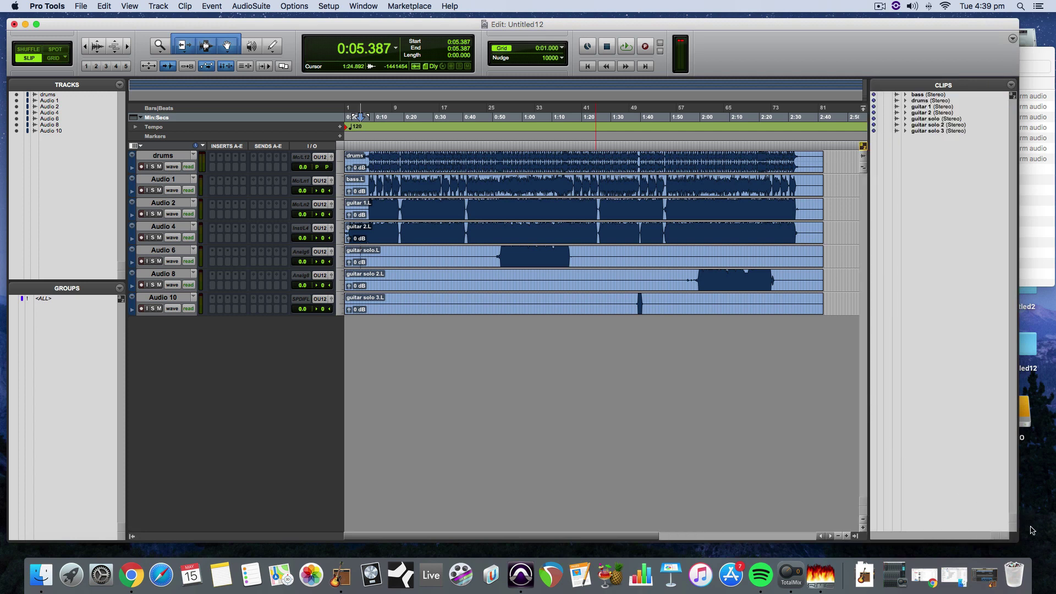
drag(1016, 544, 1030, 476)
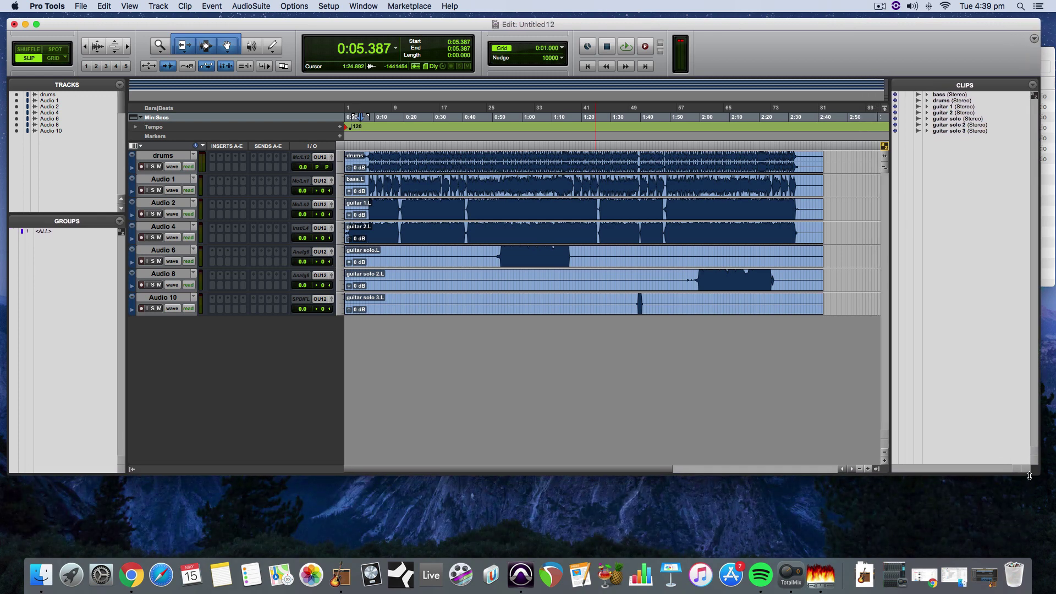